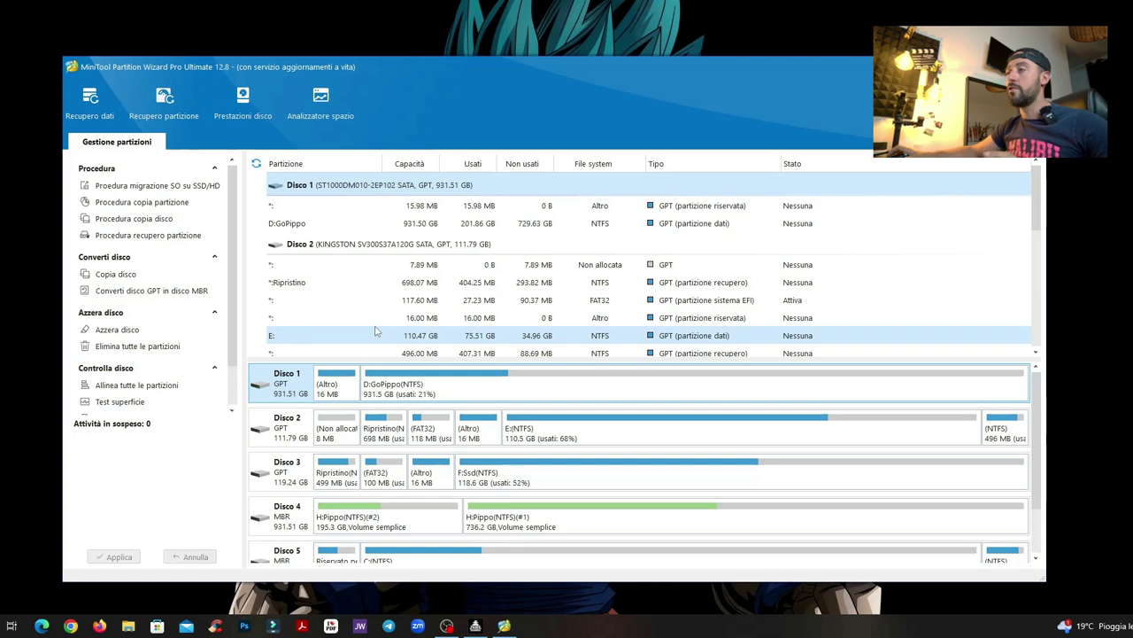
Step: Move the partition manager aside and place a narrowed File Explorer window showing This PC's drives beside it
scroll(263, 535, "down", 1)
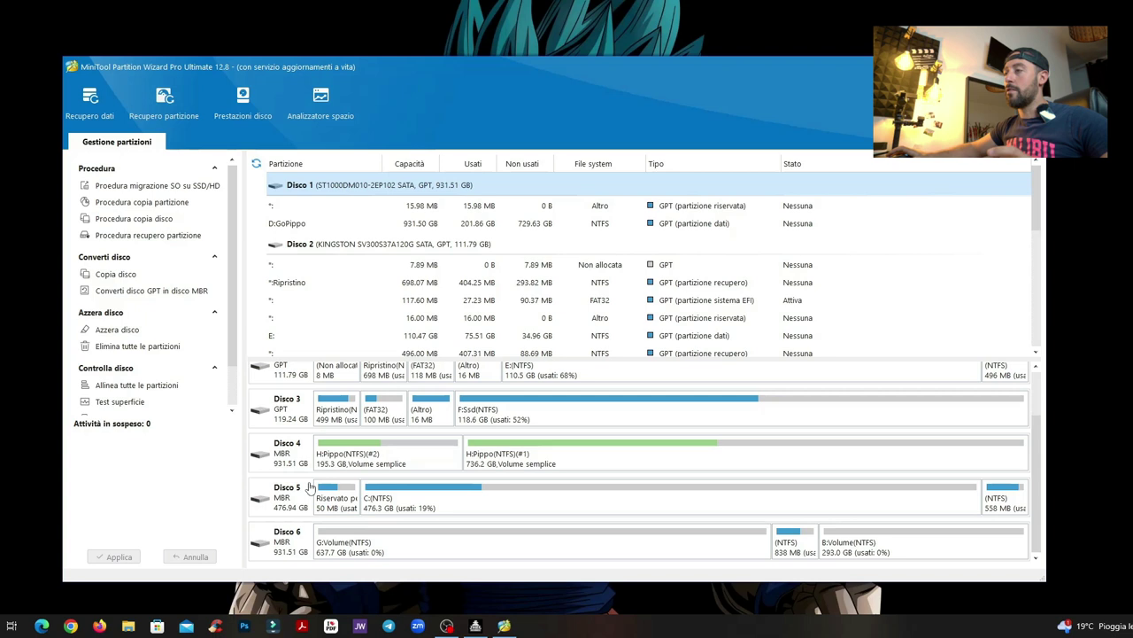
scroll(310, 487, "up", 2)
left_click_drag(633, 64, 755, 50)
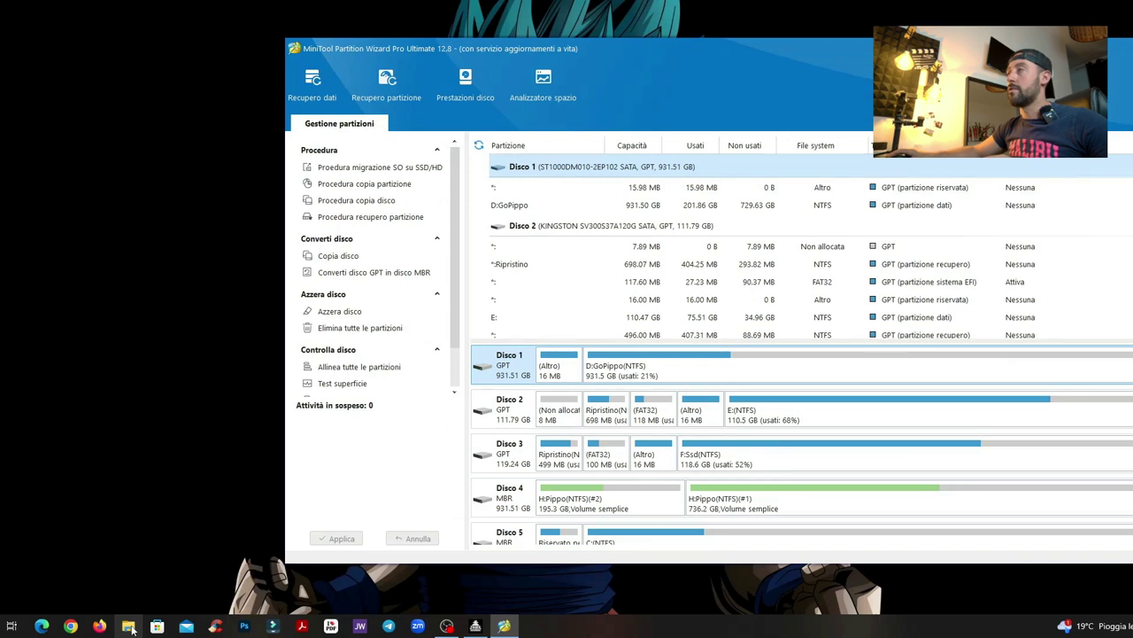
left_click(129, 626)
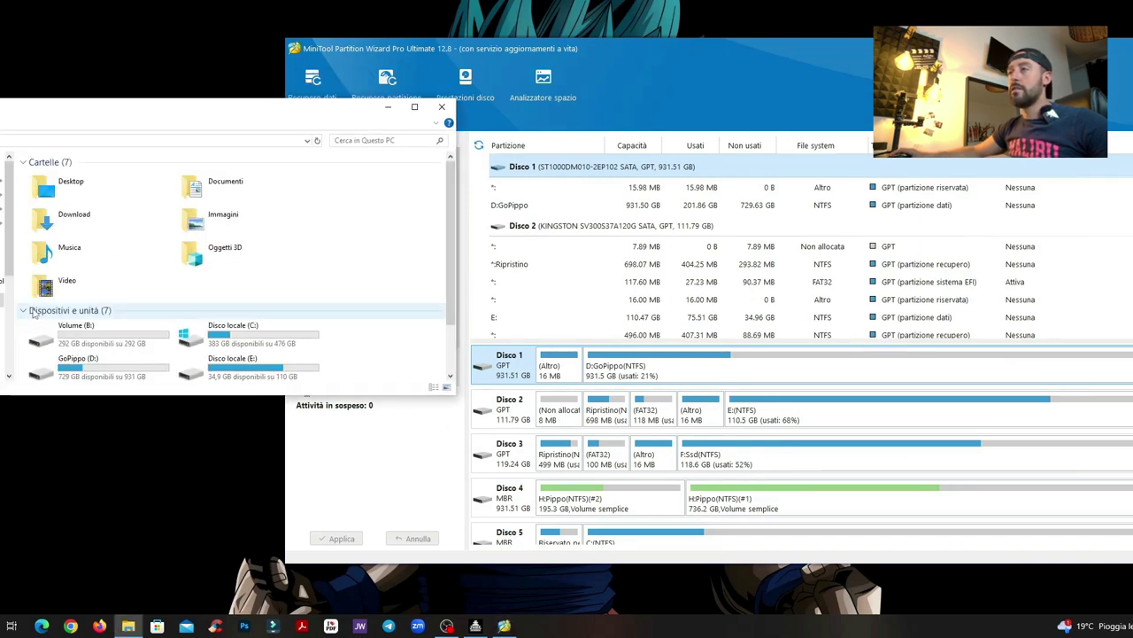
scroll(237, 347, "down", 2)
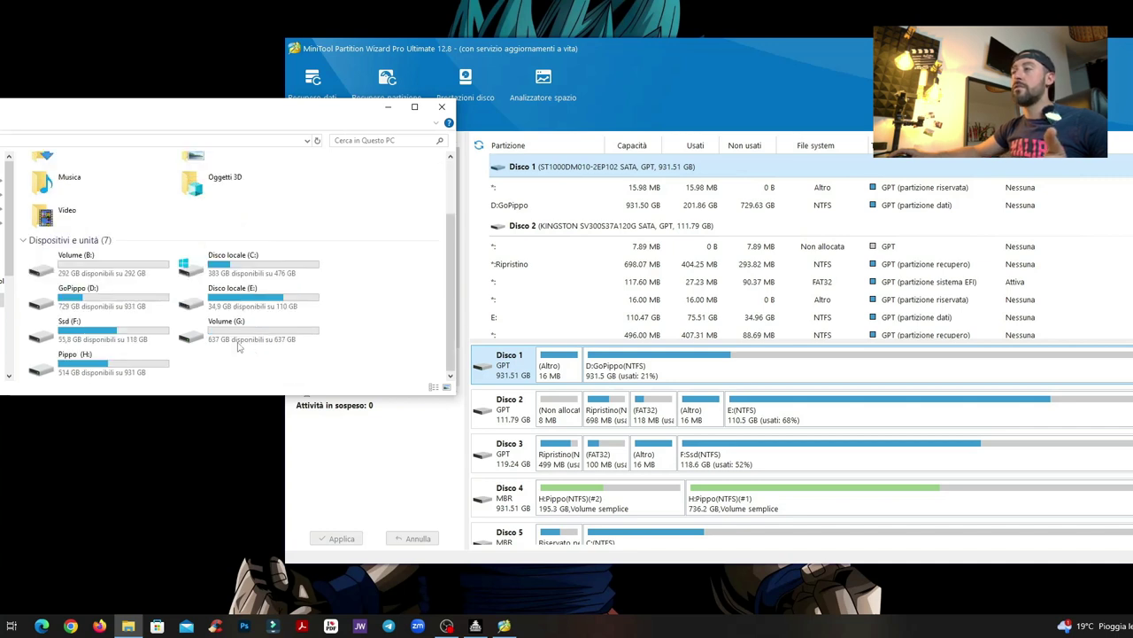
left_click_drag(455, 264, 262, 264)
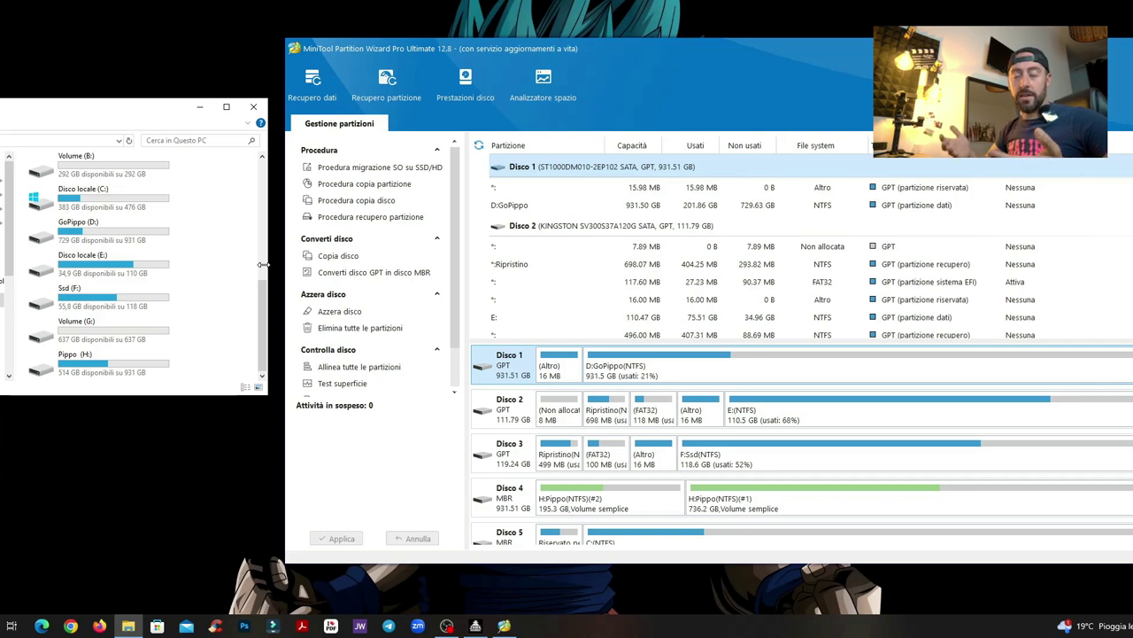
left_click_drag(262, 264, 261, 264)
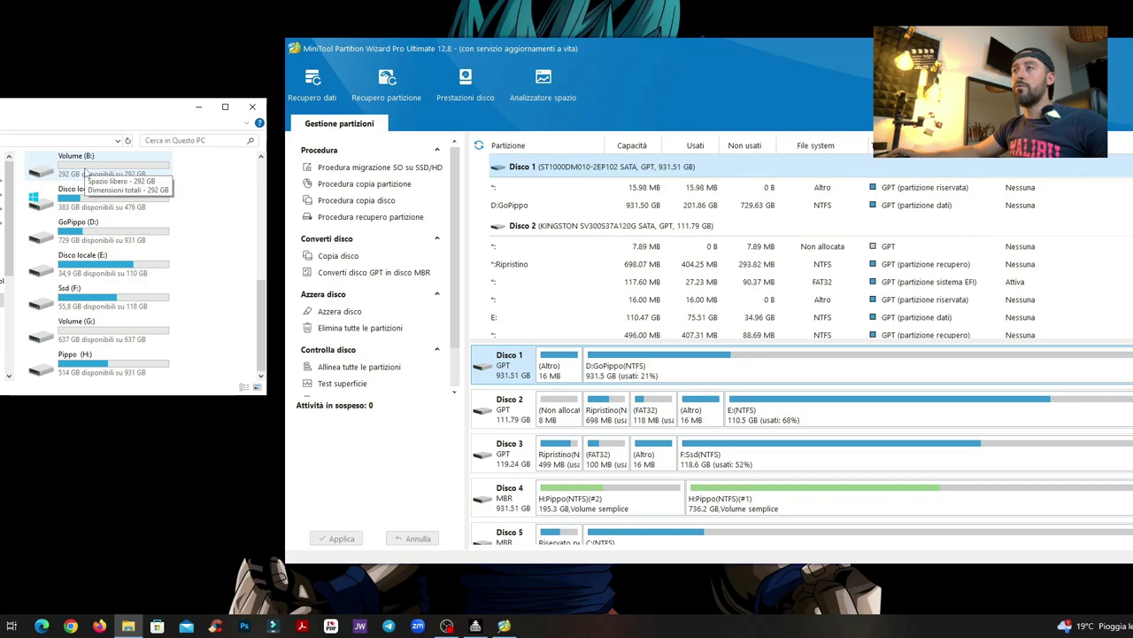
Step: Check volumes B: and G: in the This PC drive list and select the matching Disk 6 in the partition manager
left_click(86, 172)
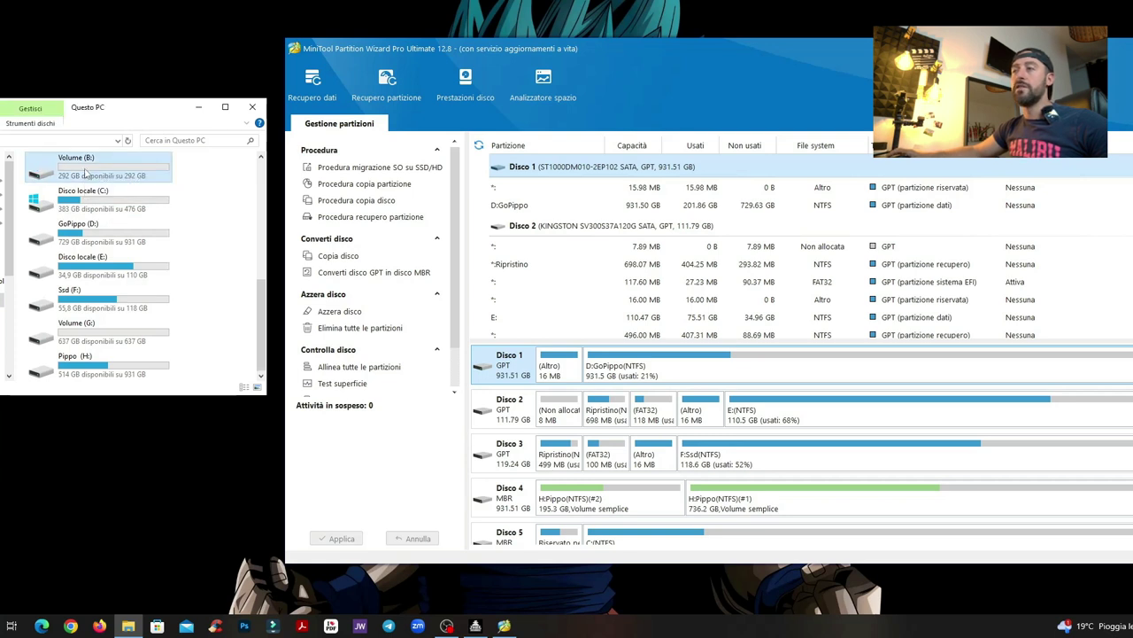
left_click(98, 339)
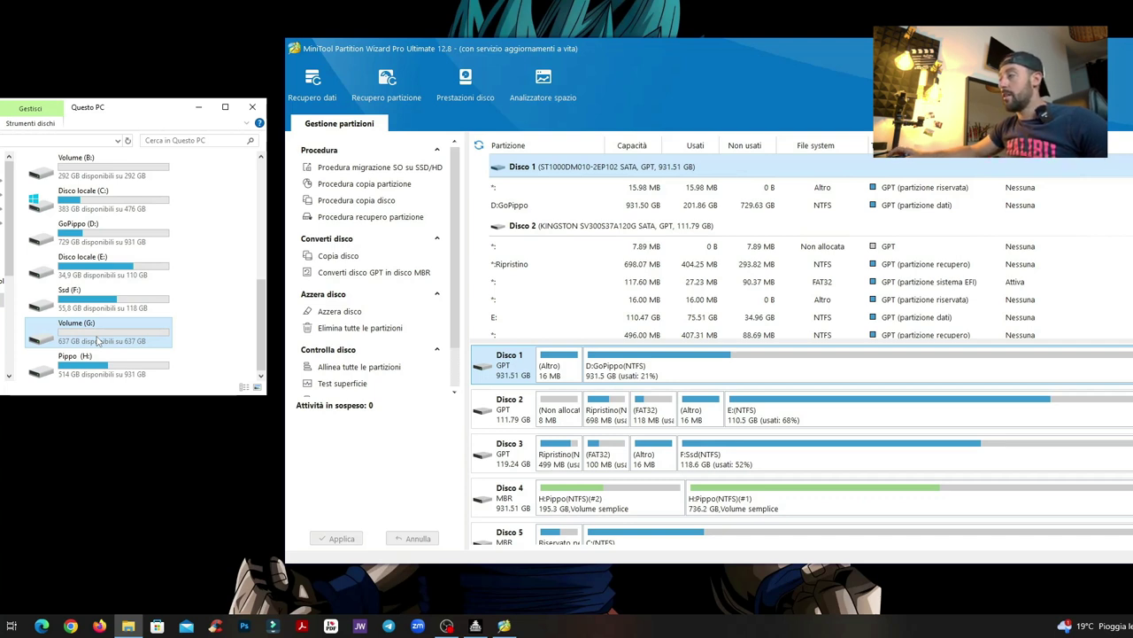
scroll(512, 531, "down", 2)
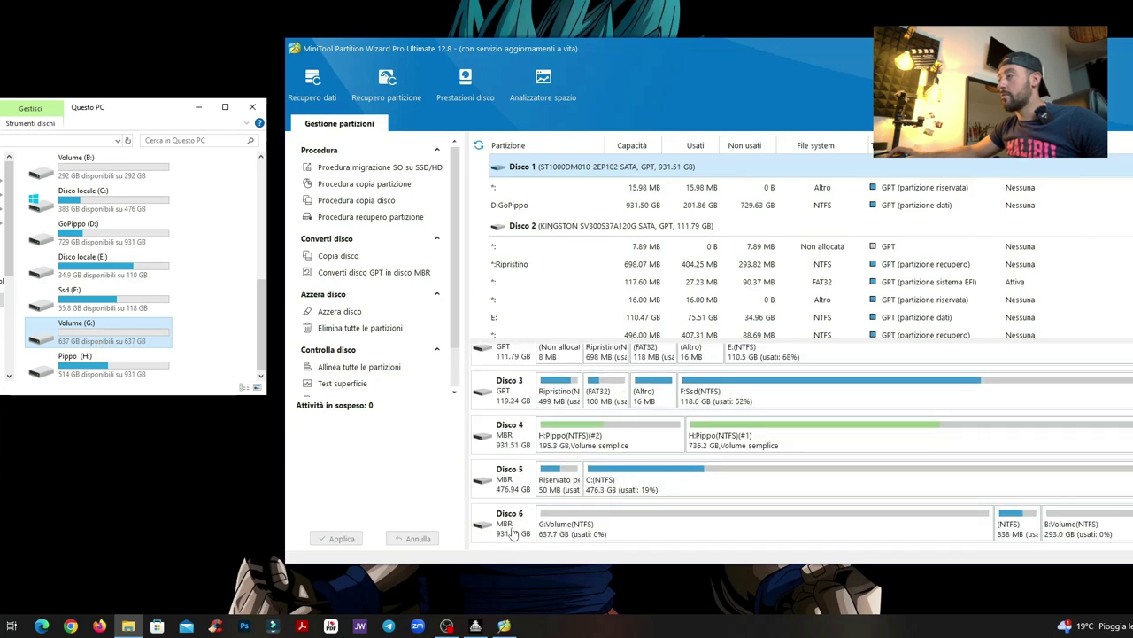
left_click(512, 531)
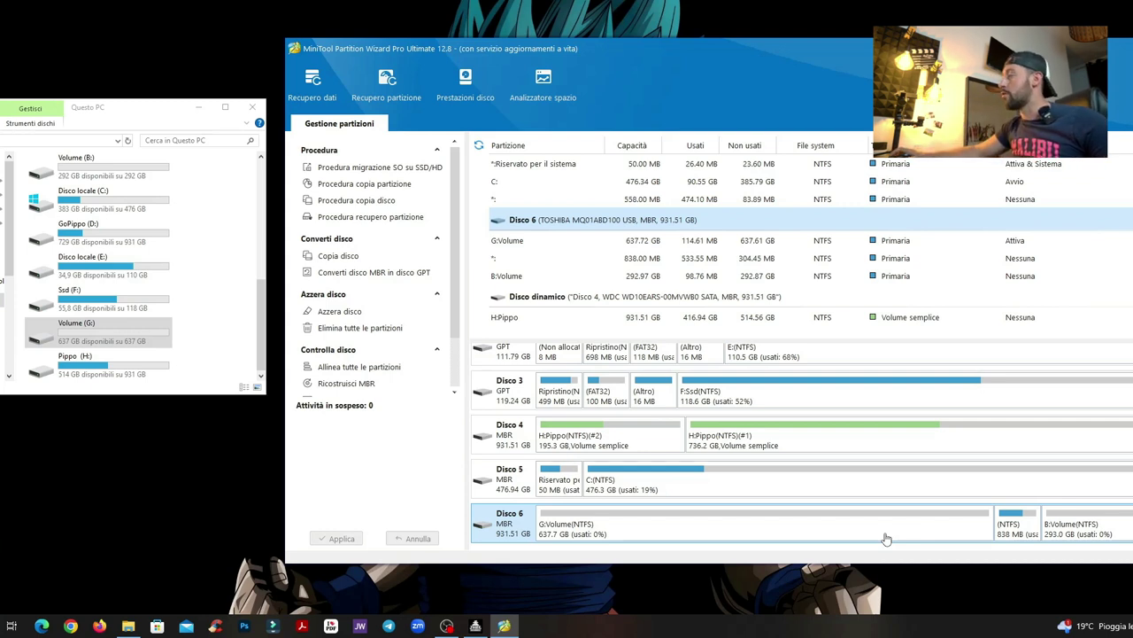
Step: Merge the G: volume on Disk 6 into the adjacent 838 MB NTFS partition, accepting the boot partition warning
left_click(1058, 529)
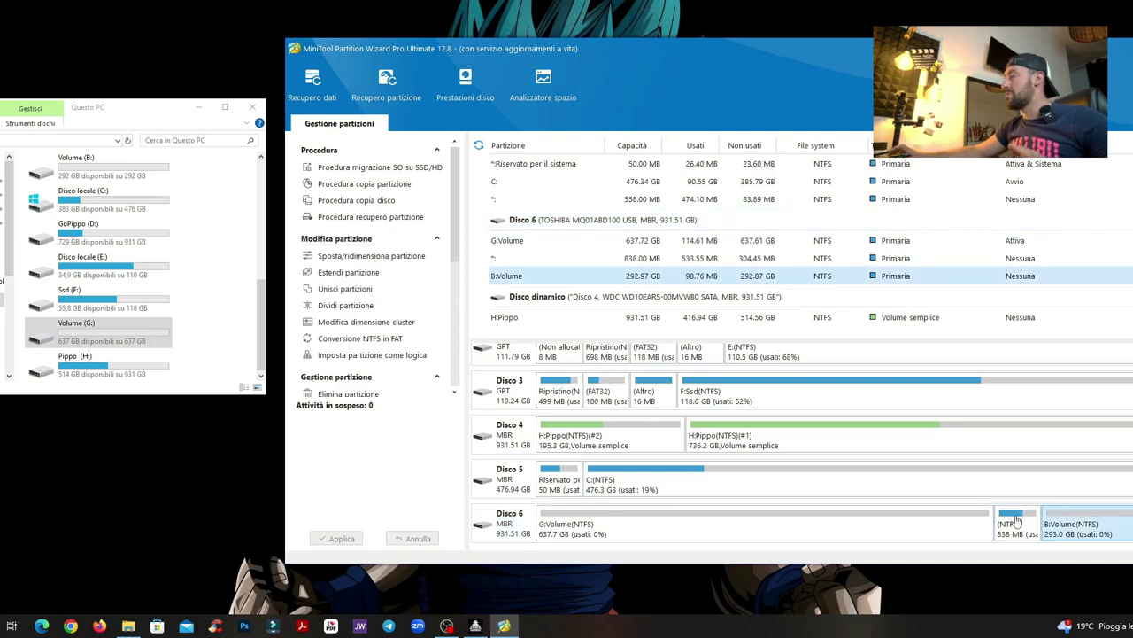
left_click(1018, 526)
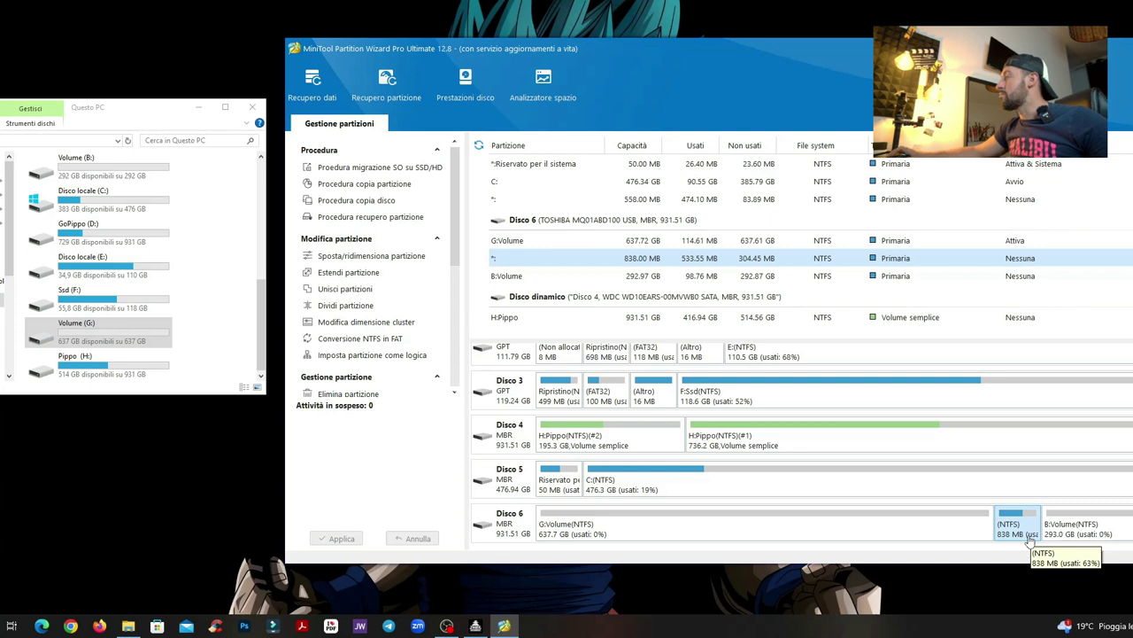
right_click(1029, 541)
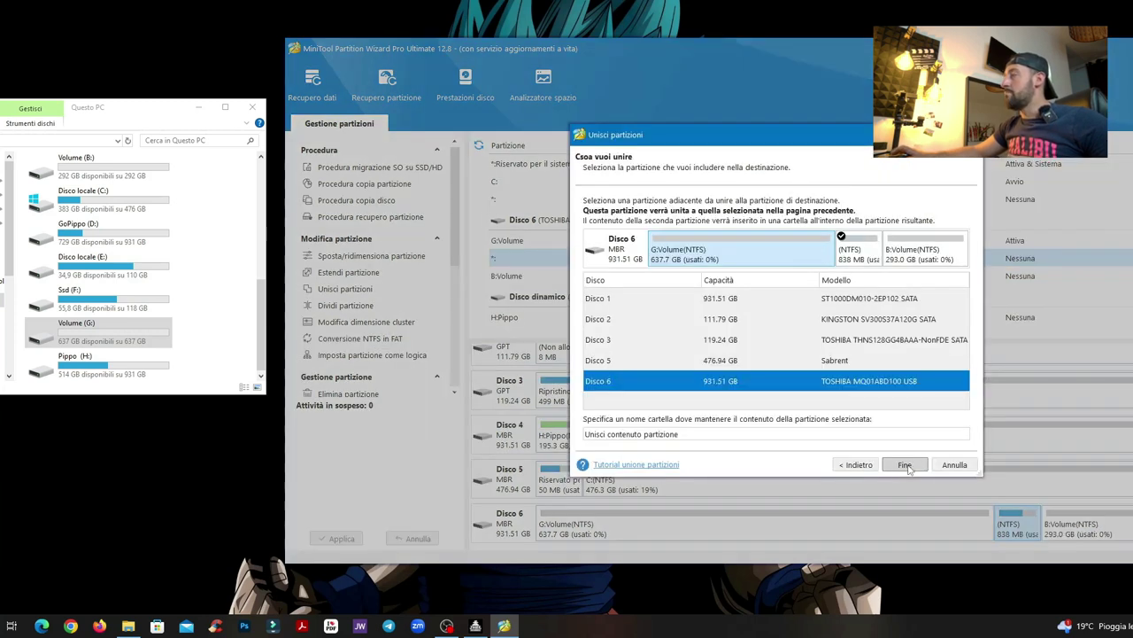
left_click(904, 465)
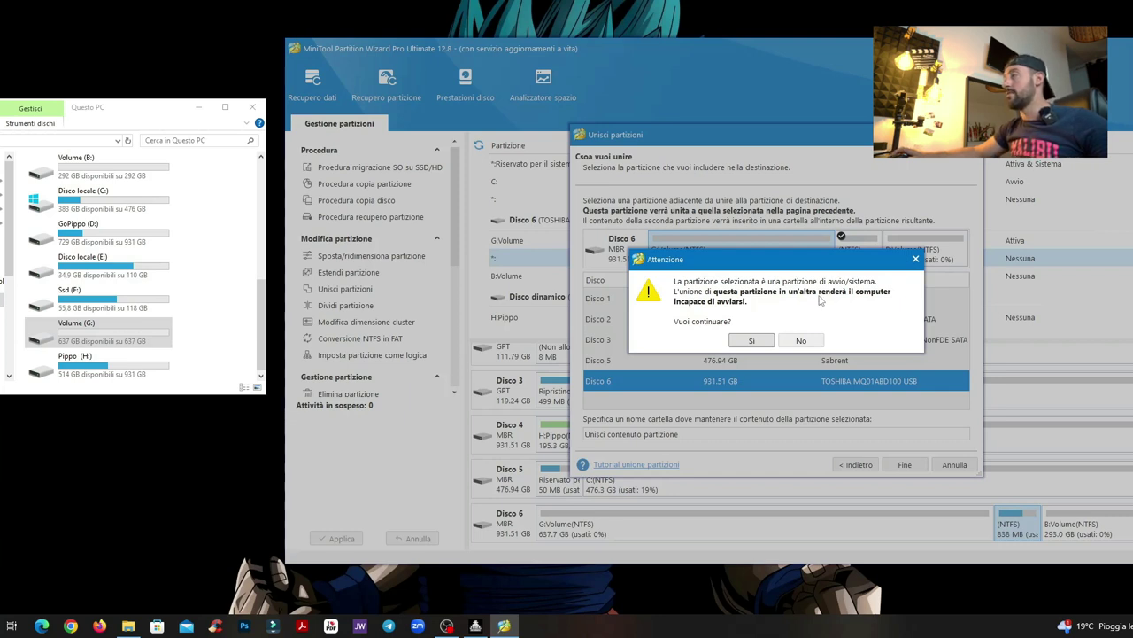
left_click(752, 341)
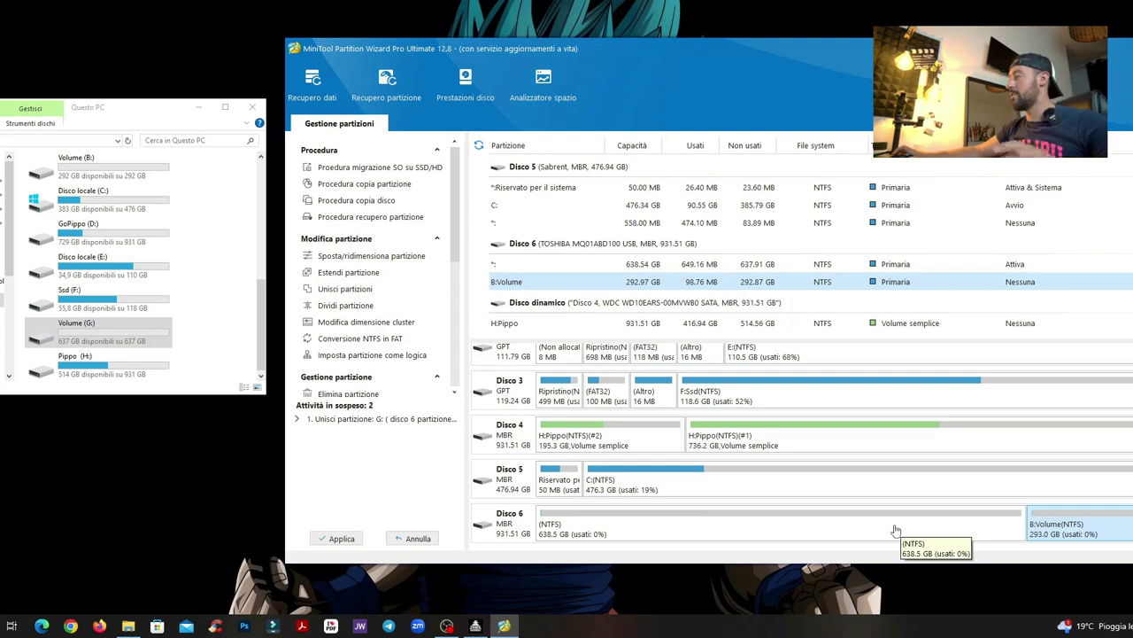
Step: Merge the unlabelled 638.5 GB NTFS partition on Disk 6 into the B: volume, keeping the default content folder name
right_click(1045, 536)
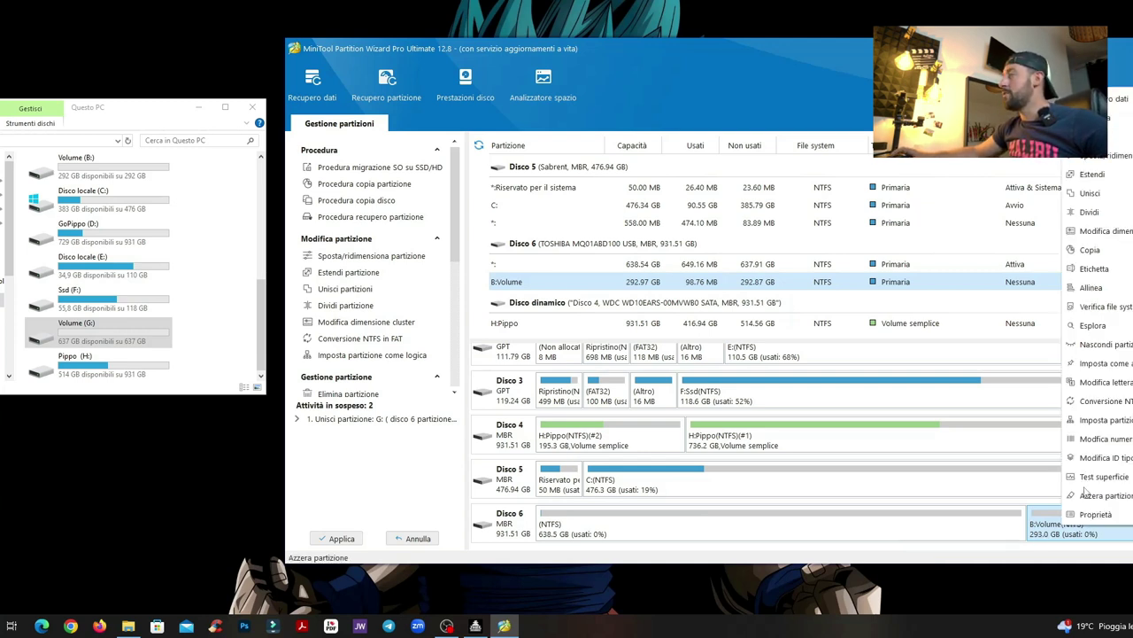
left_click(1089, 193)
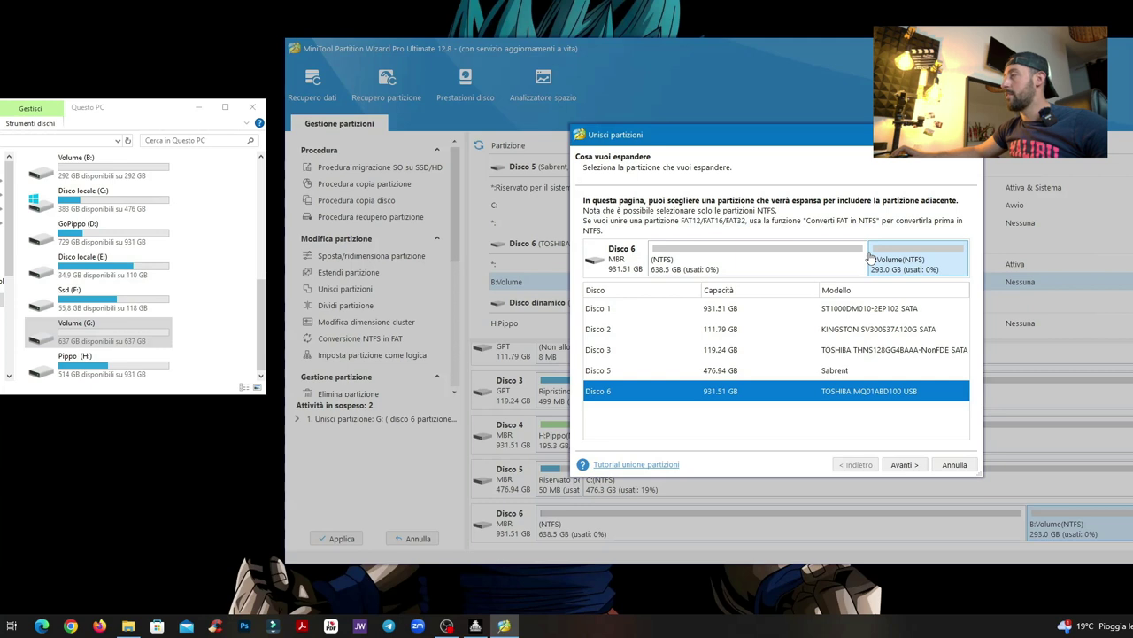
left_click(905, 465)
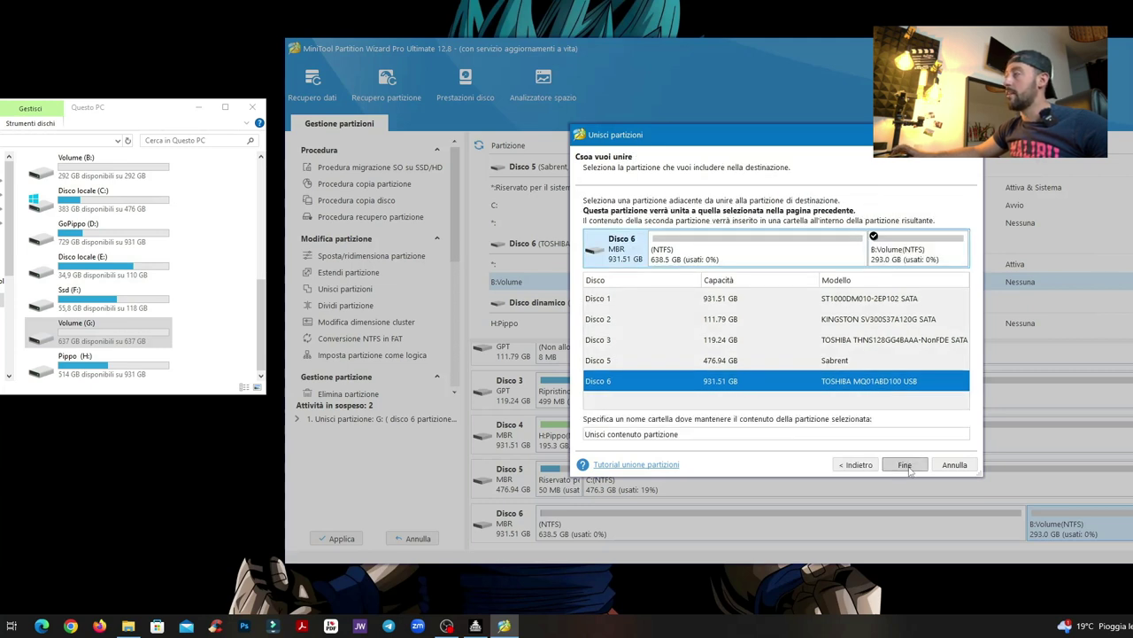
left_click(684, 258)
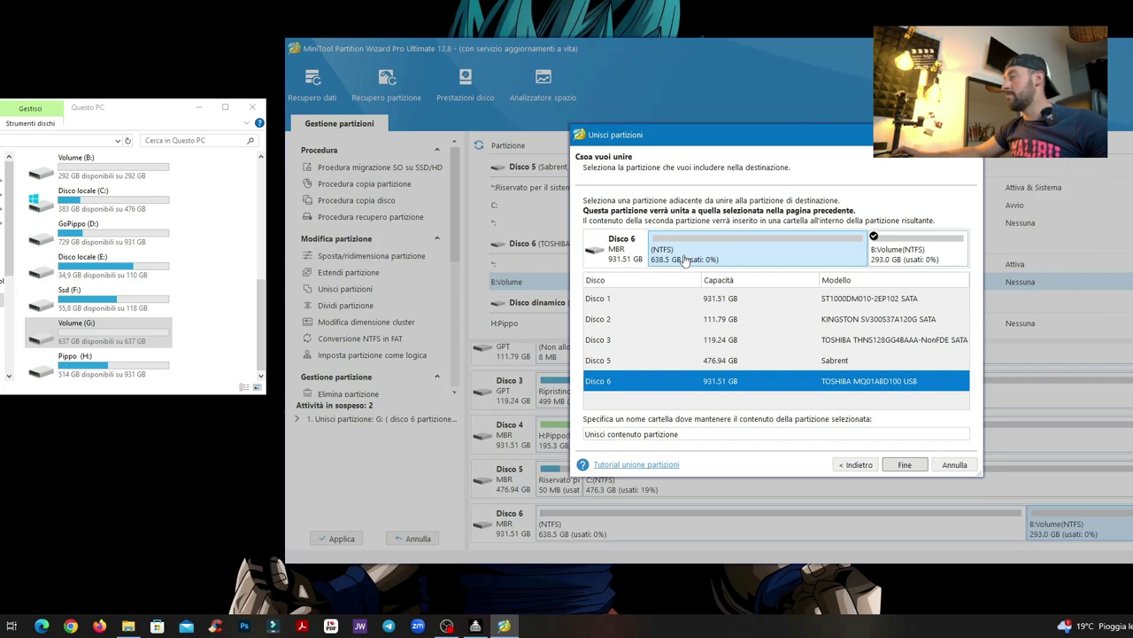
left_click(907, 465)
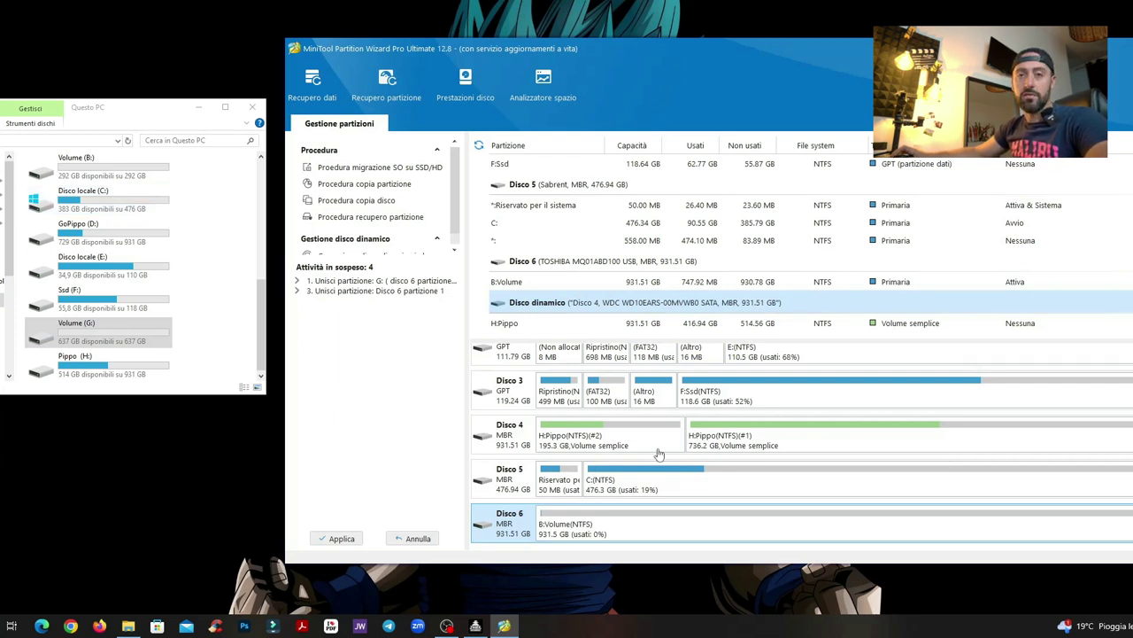
Step: Apply the pending partition merges on Disk 6 and return to the drive list in File Explorer
left_click(336, 538)
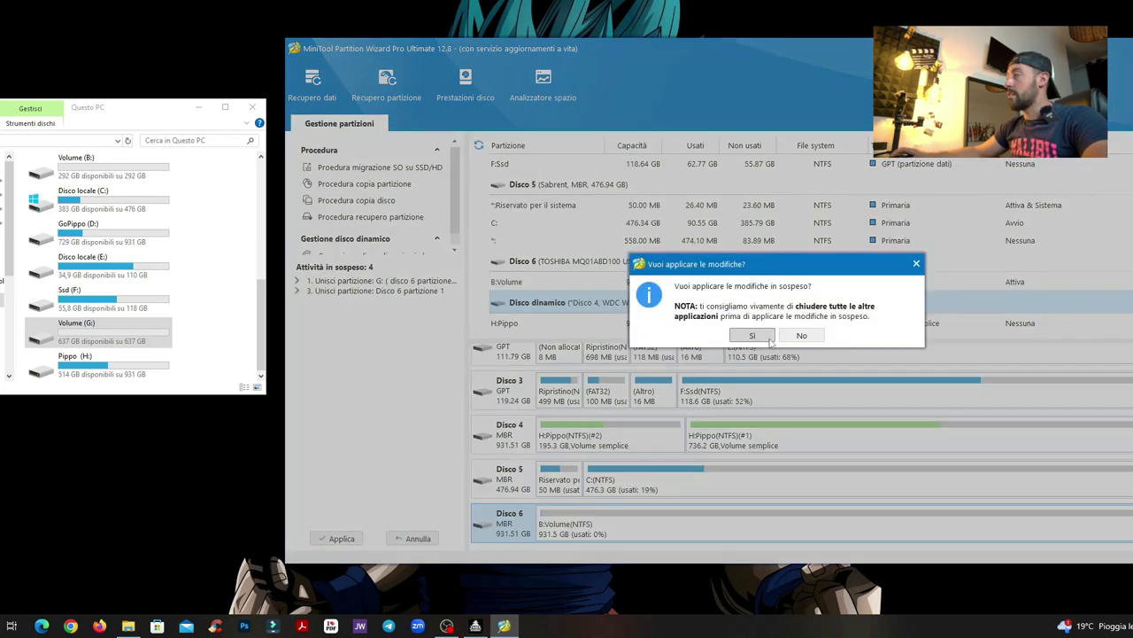
left_click(752, 337)
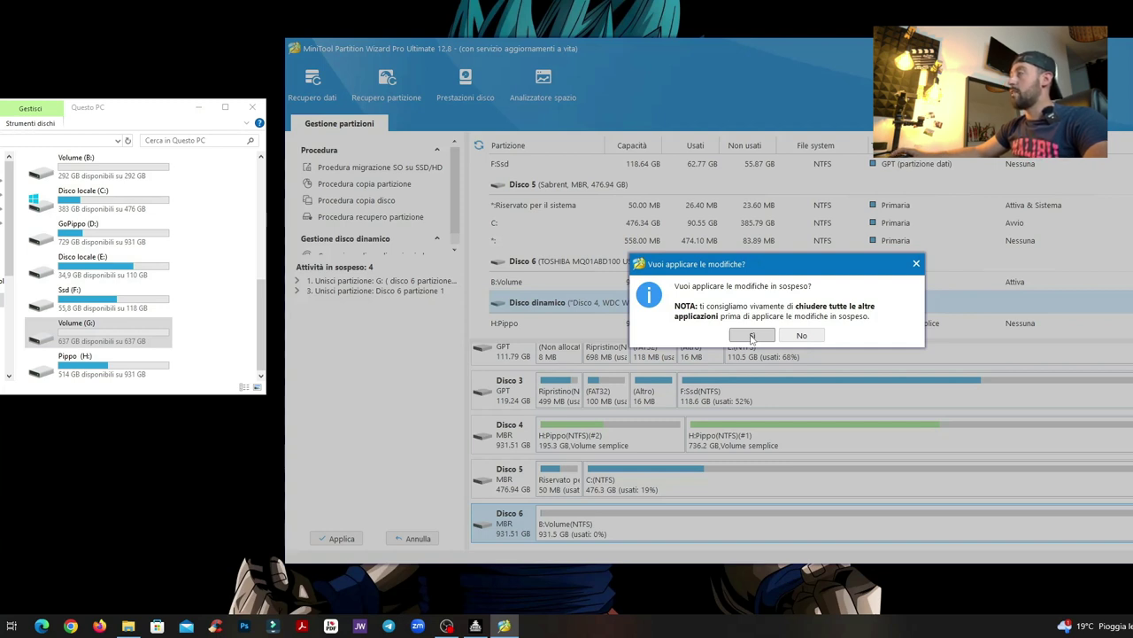
left_click(751, 337)
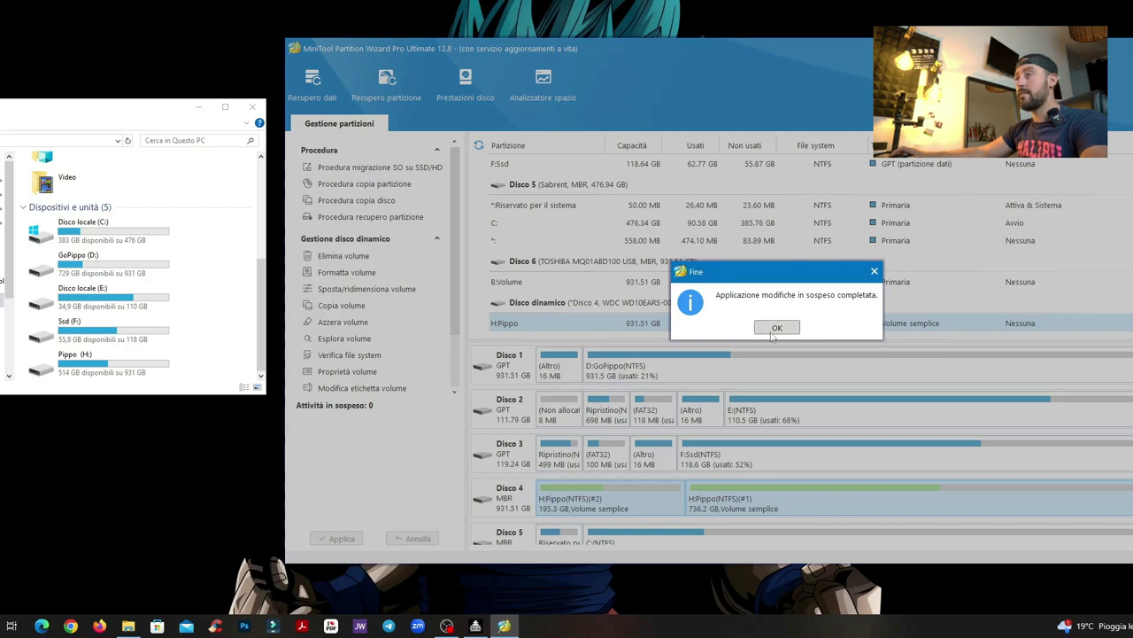
left_click(775, 328)
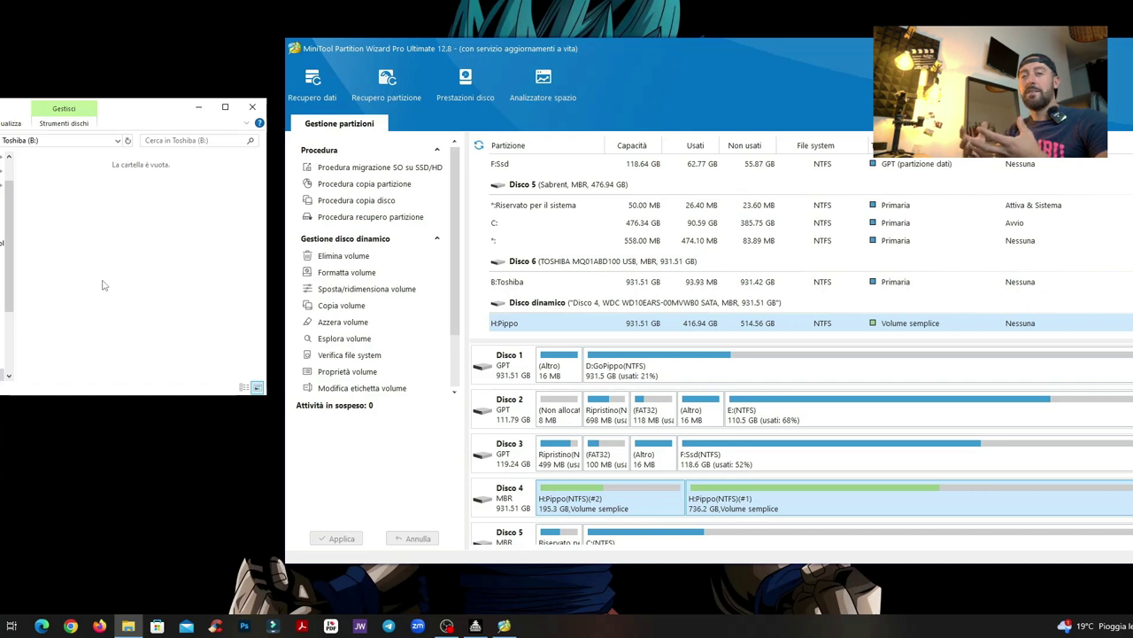
key("alt+Left")
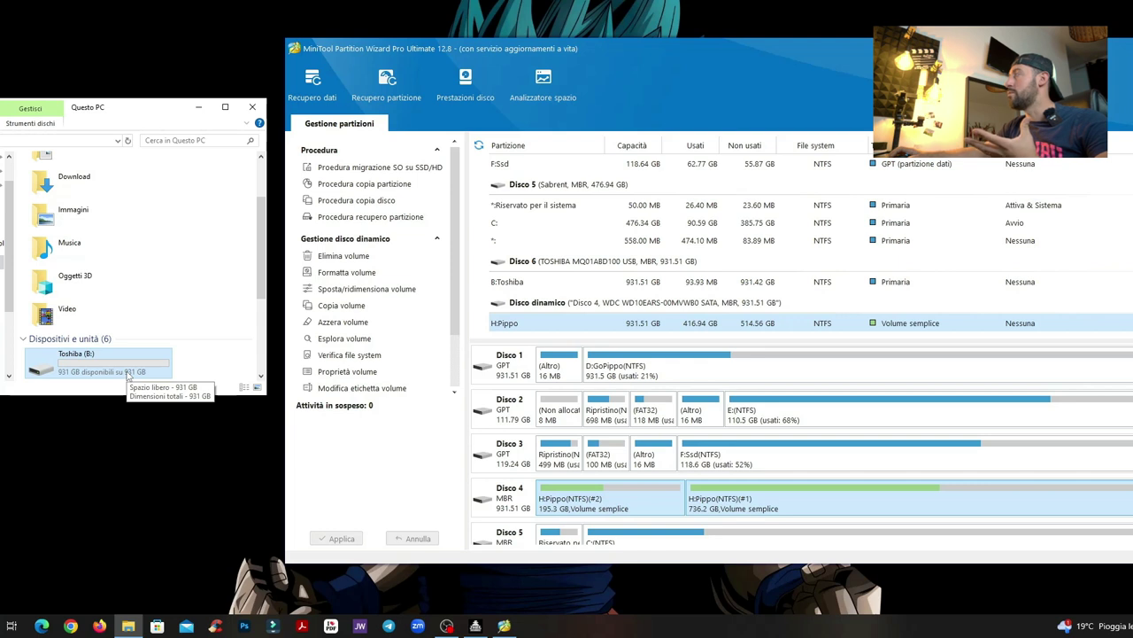
left_click(465, 84)
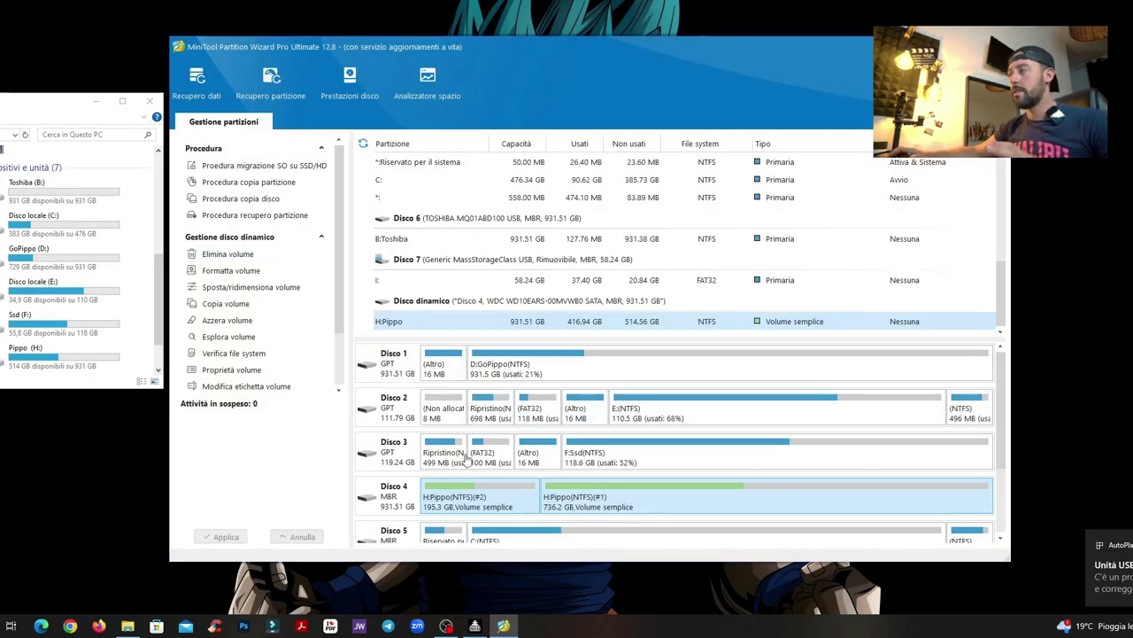
Step: Locate the FAT32 partition I: on removable Disk 7 and start a data recovery scan of that drive
scroll(474, 451, "down", 3)
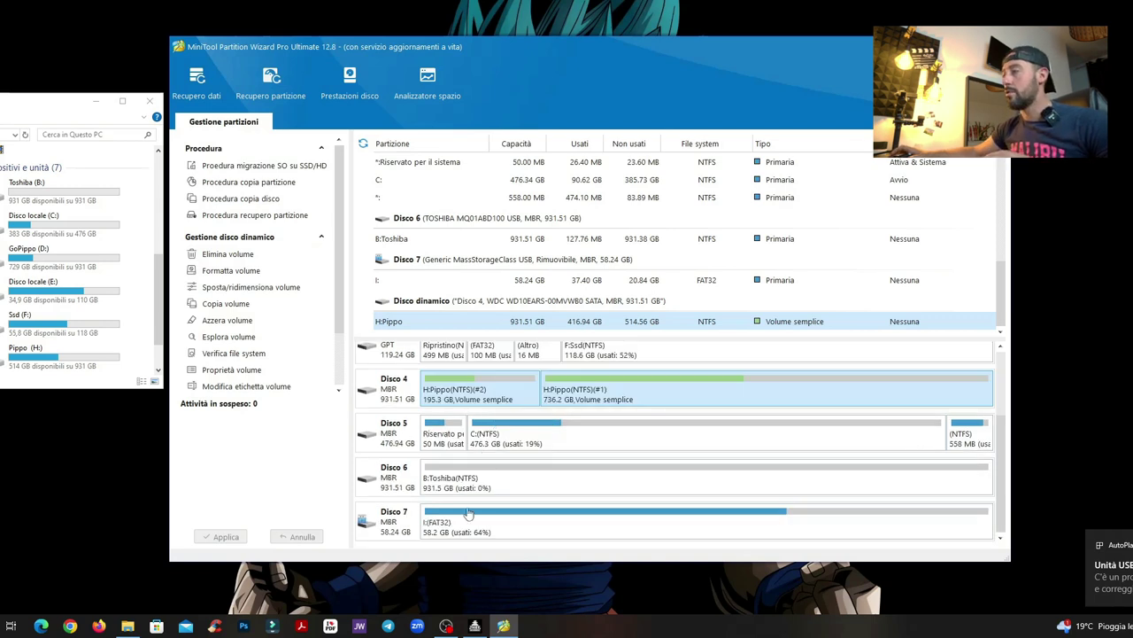
left_click(427, 531)
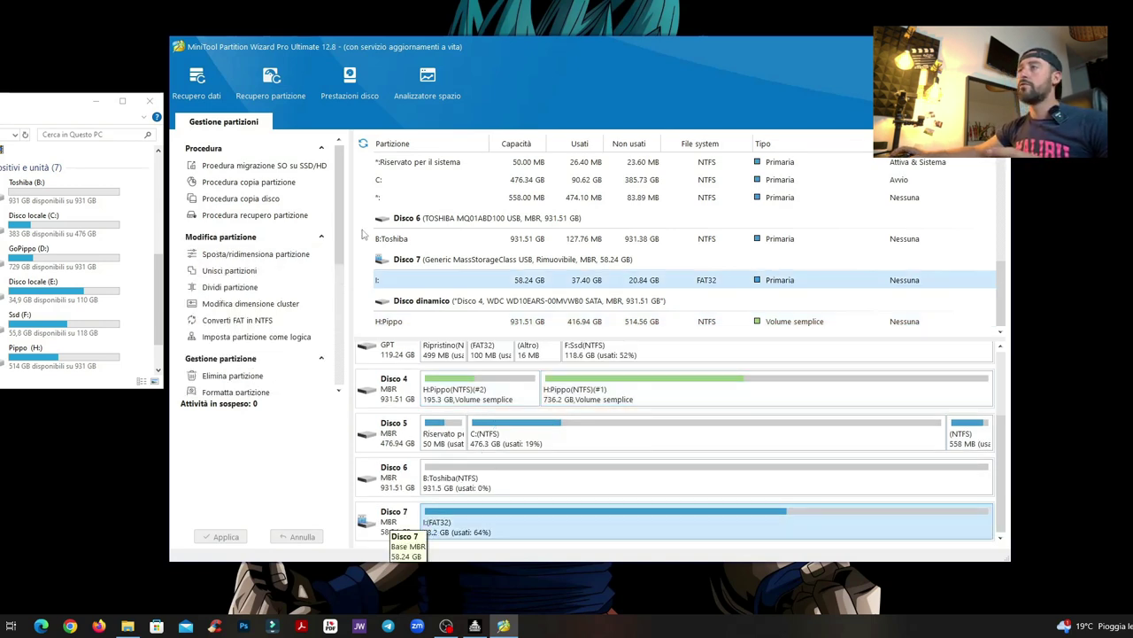
left_click(197, 87)
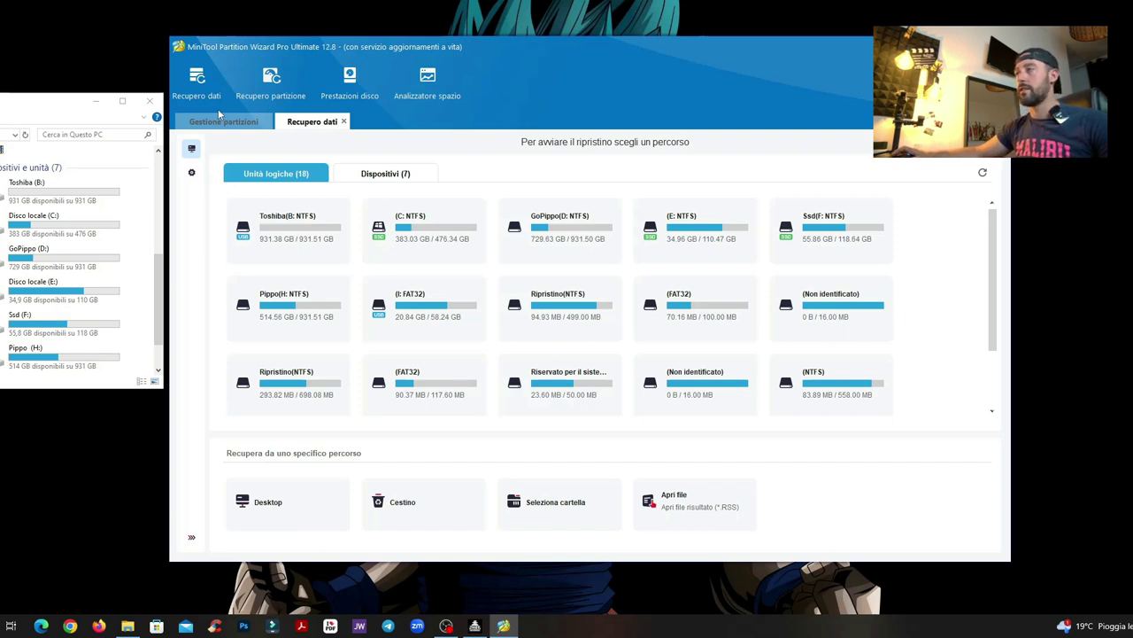
mouse_move(820, 347)
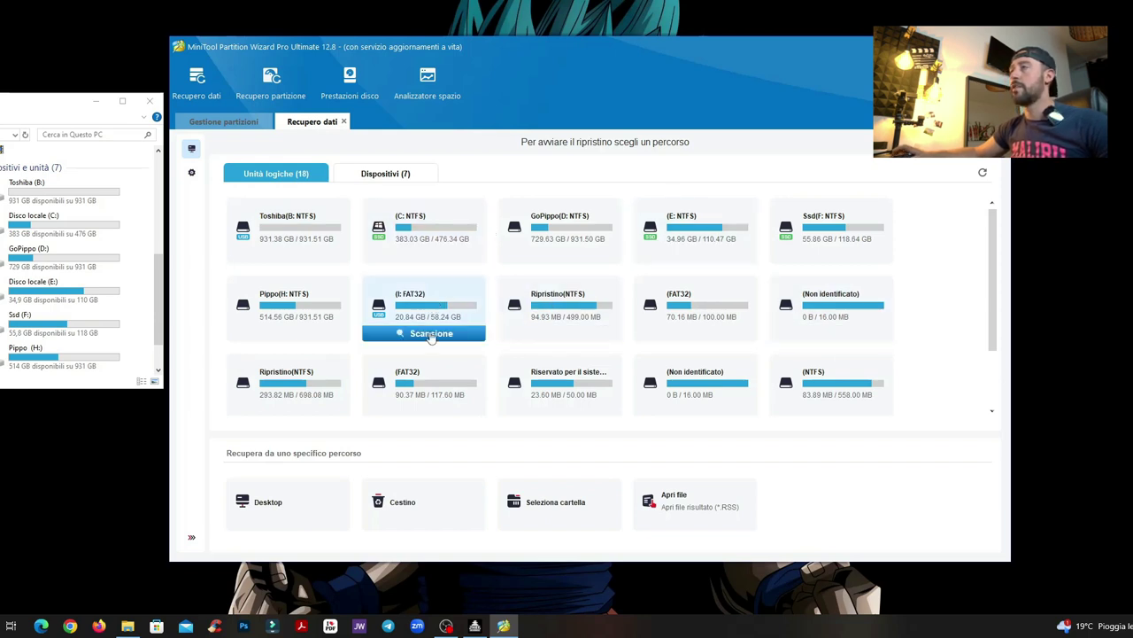
left_click(431, 334)
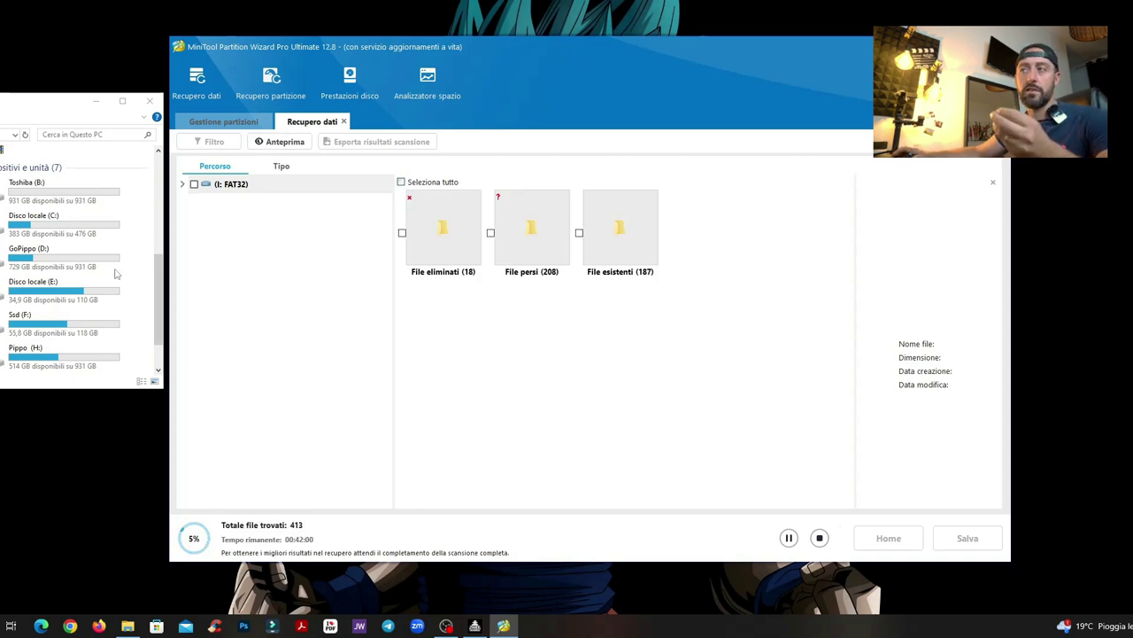
Step: Browse the scan results of drive I: down to the MP4 Video File folder in the lost RAW files
scroll(88, 318, "down", 1)
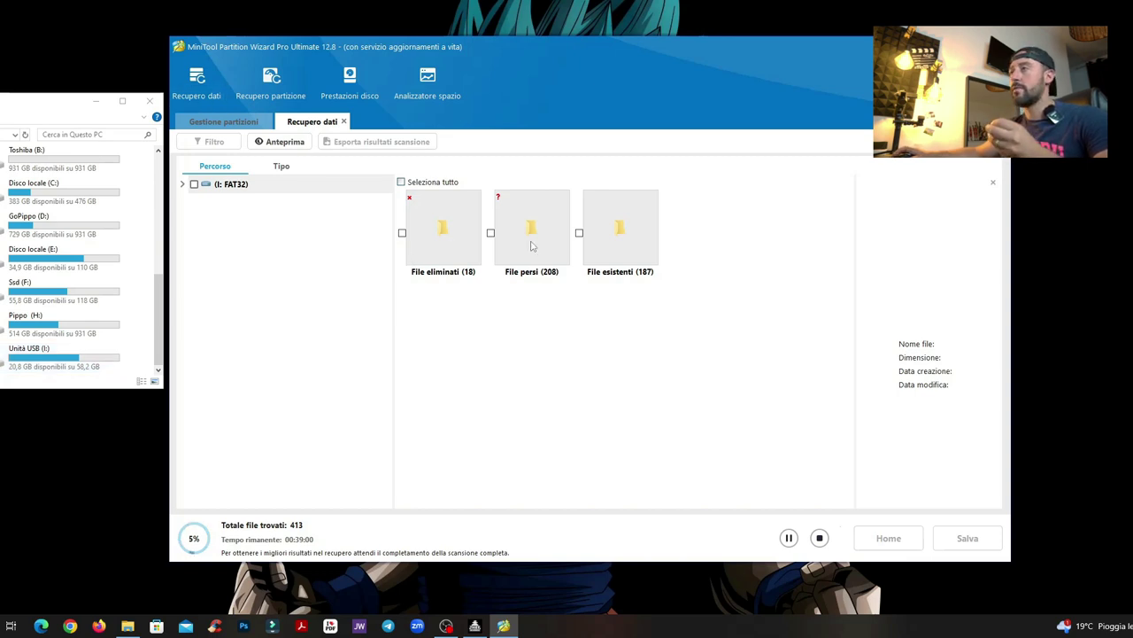
left_click(230, 183)
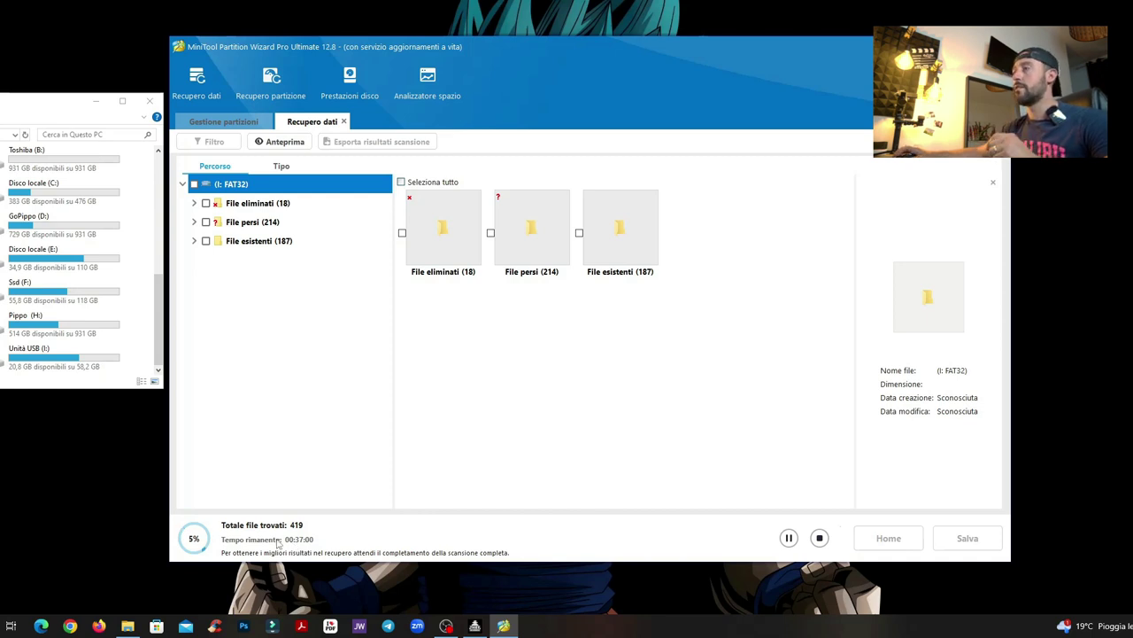
left_click(194, 221)
left_click(206, 259)
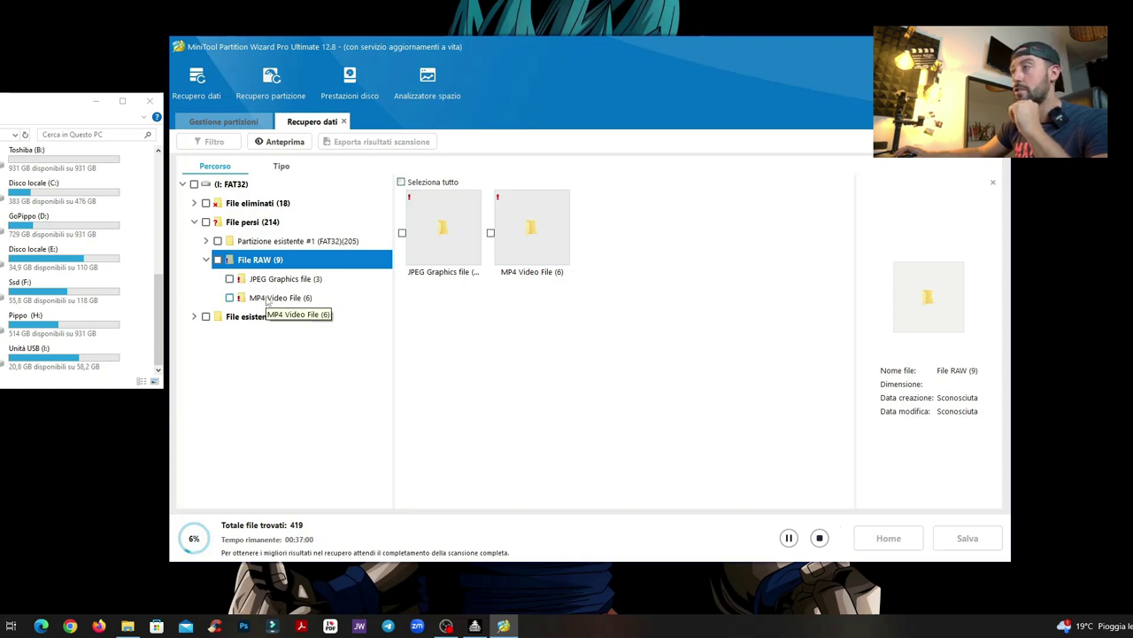
left_click(258, 301)
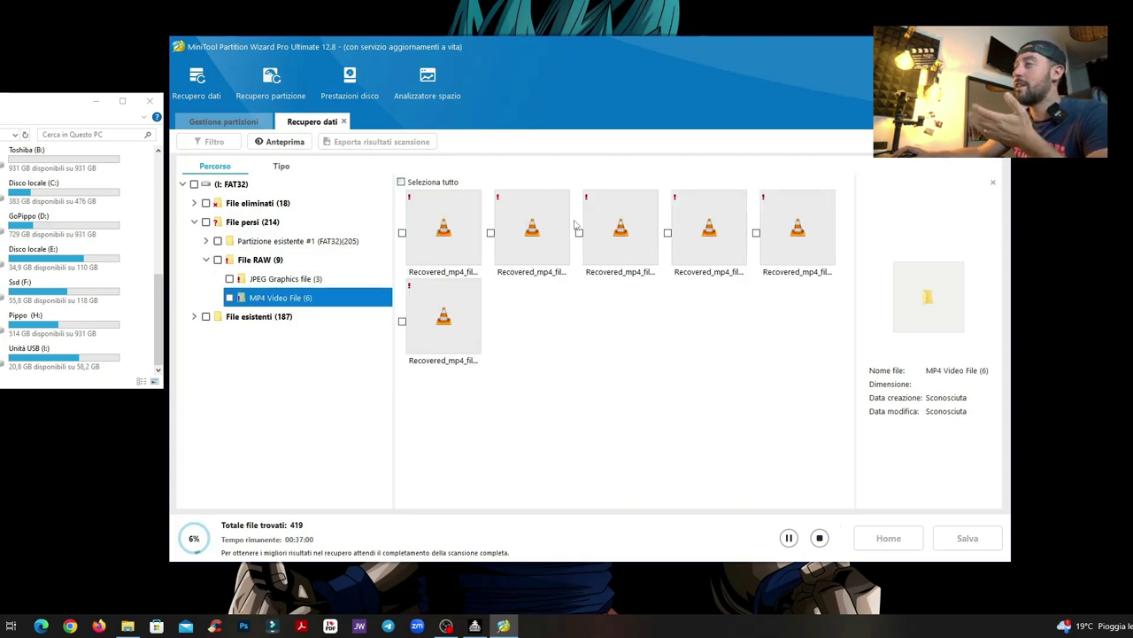
Step: Select all JPEG images in the JPEG Graphics file folder of the lost RAW files and save them to the Desktop
left_click(309, 280)
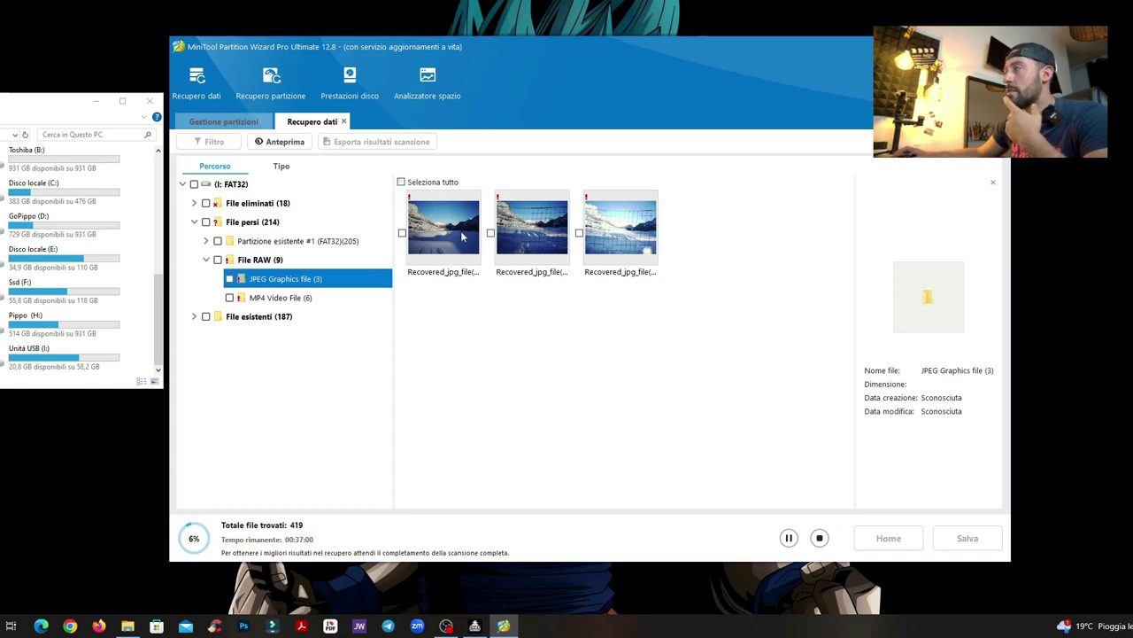
left_click(460, 236)
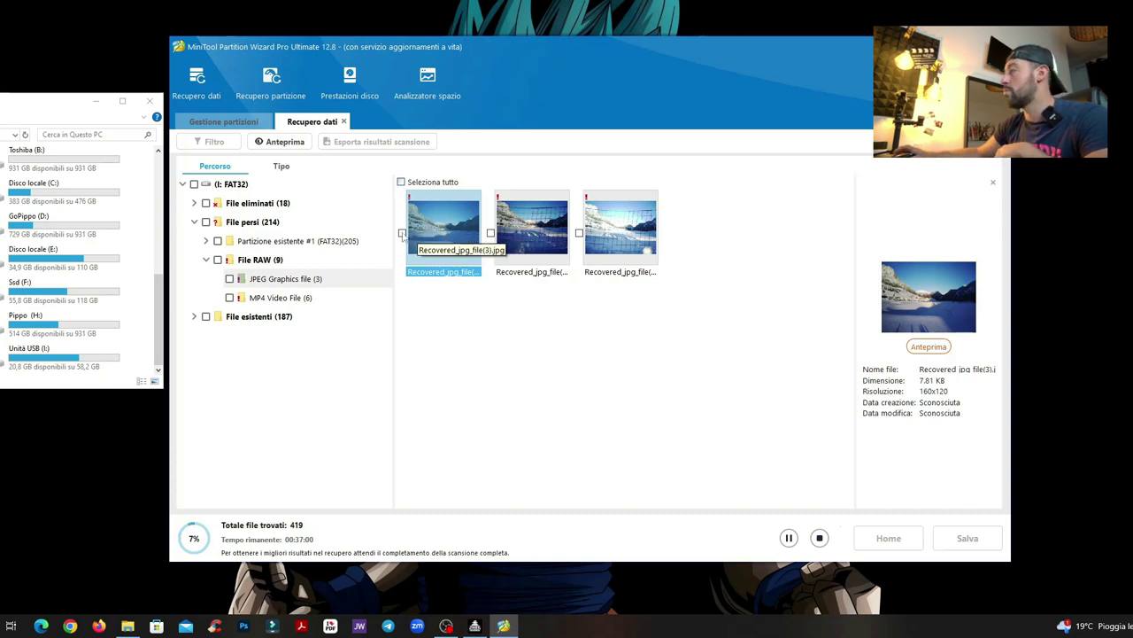
left_click(402, 233)
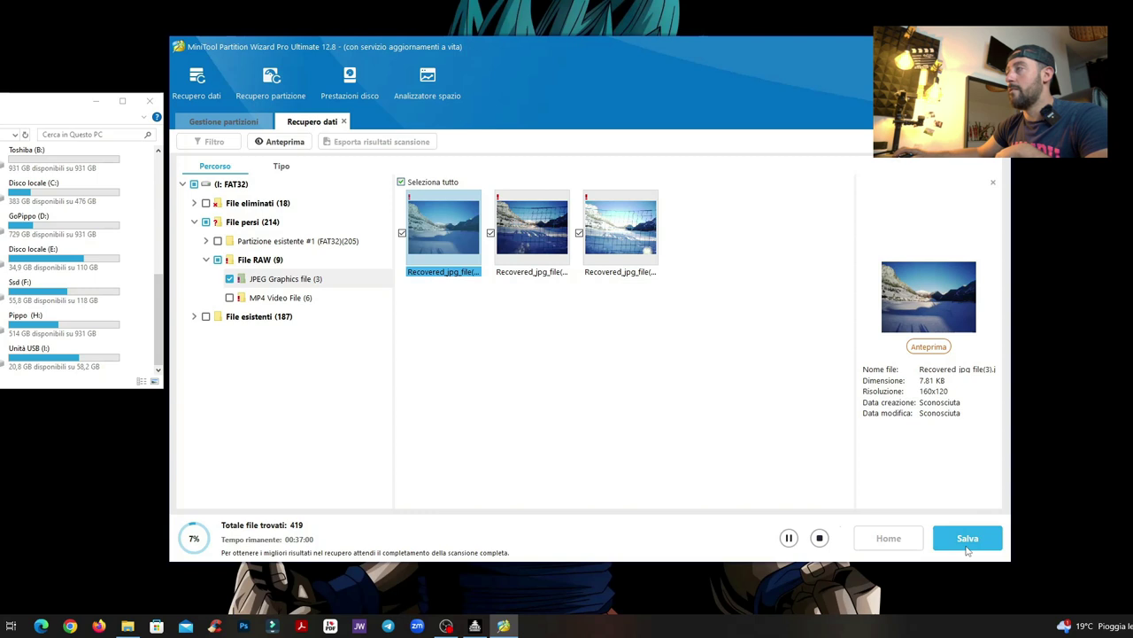
left_click(968, 538)
left_click(496, 202)
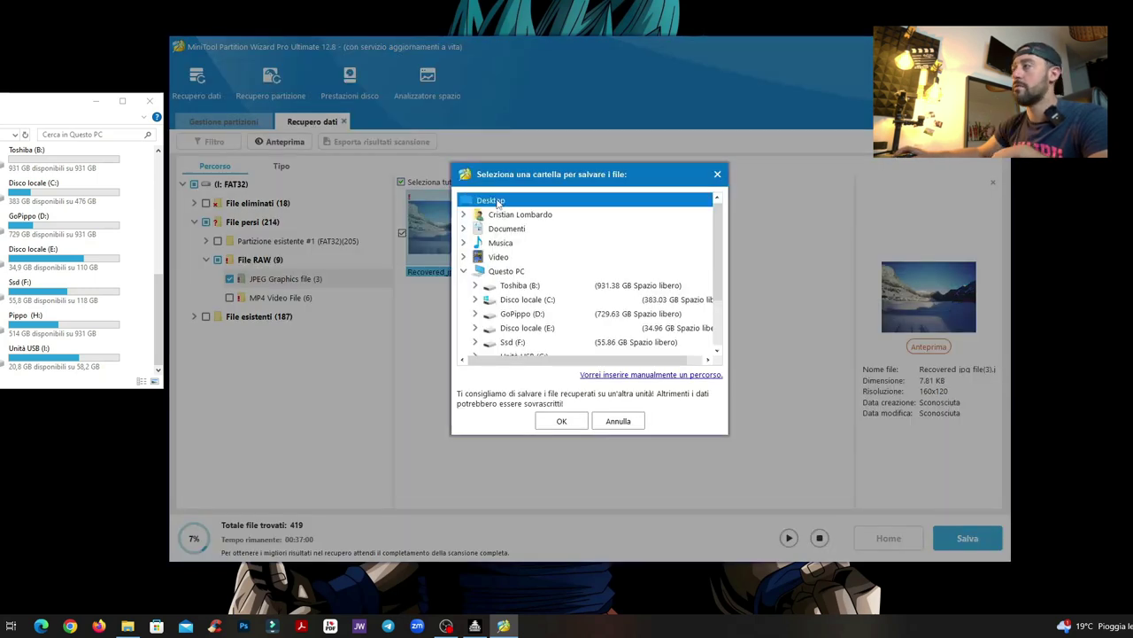
key("Return")
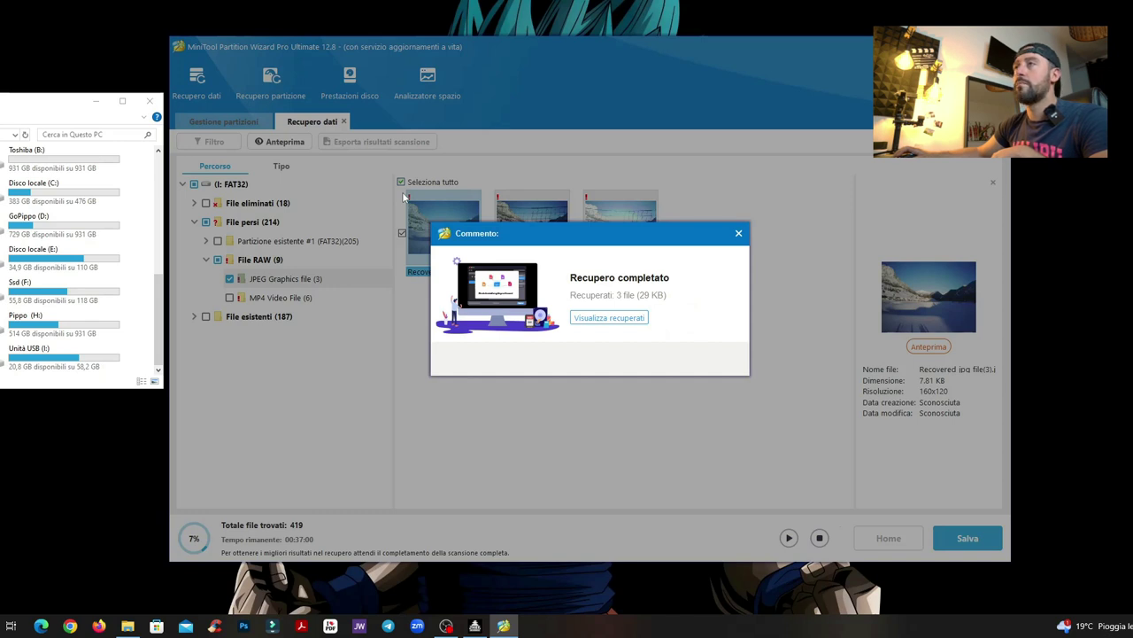
Step: Open a recovered image from the File RAW folder inside File persi (214) on the desktop, and close the folder and recovery message
left_click_drag(11, 103, 56, 81)
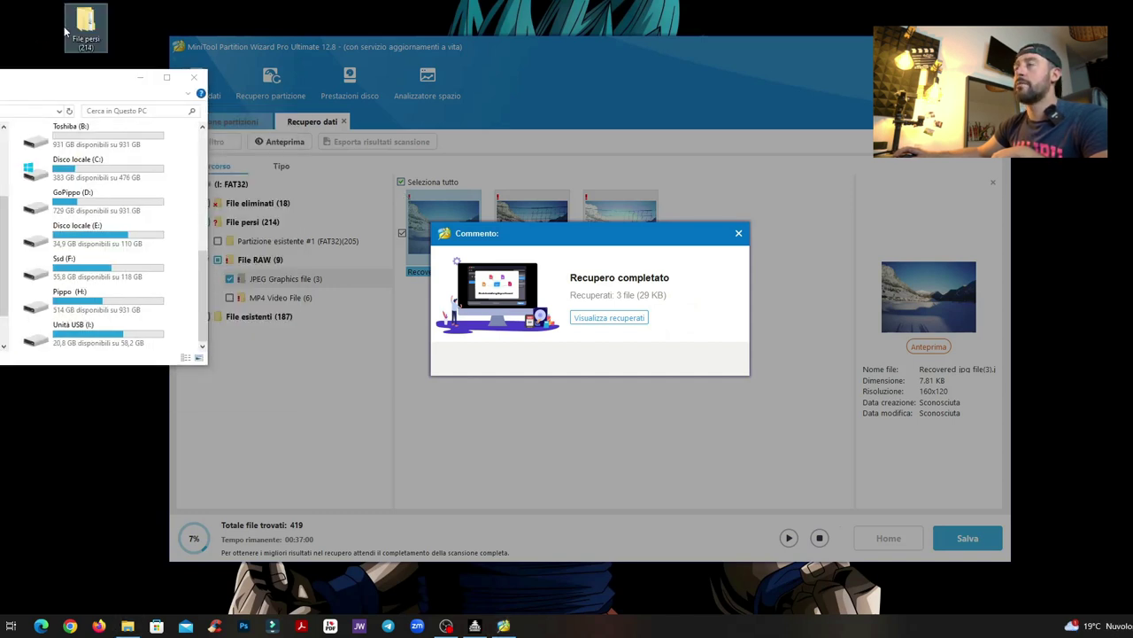
double_click(88, 24)
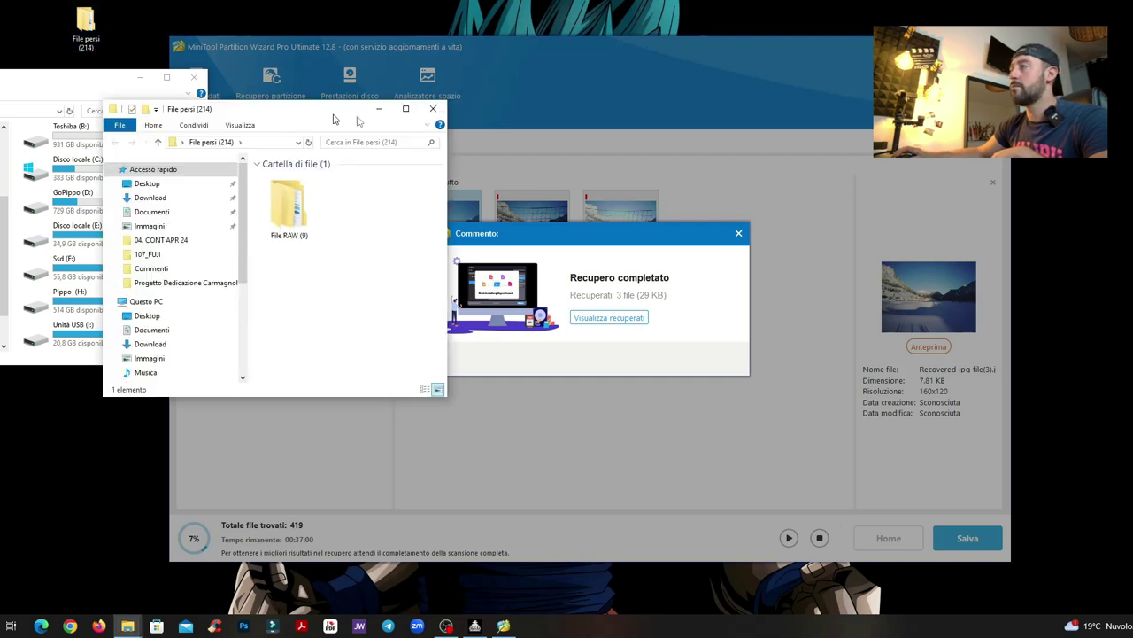
left_click_drag(335, 119, 433, 116)
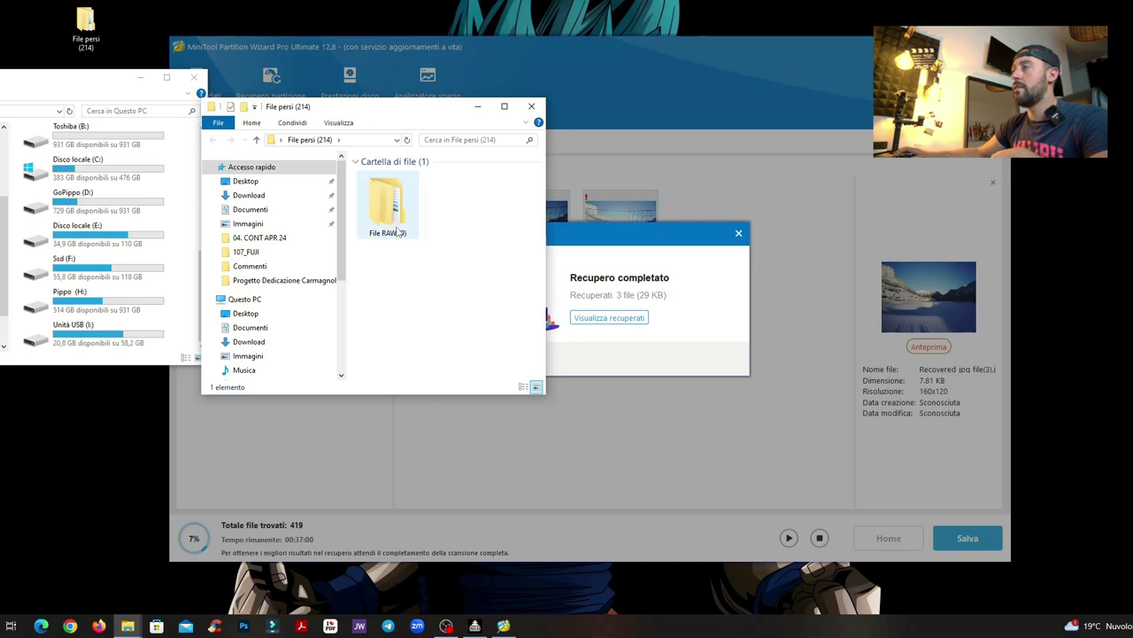
double_click(395, 229)
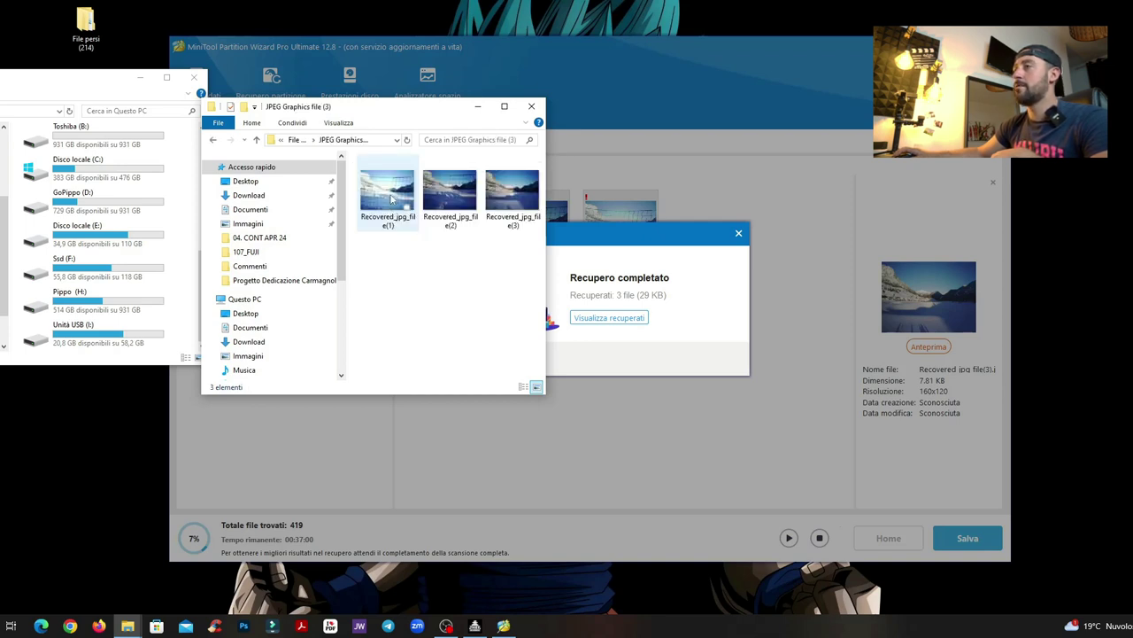
double_click(392, 199)
left_click(767, 63)
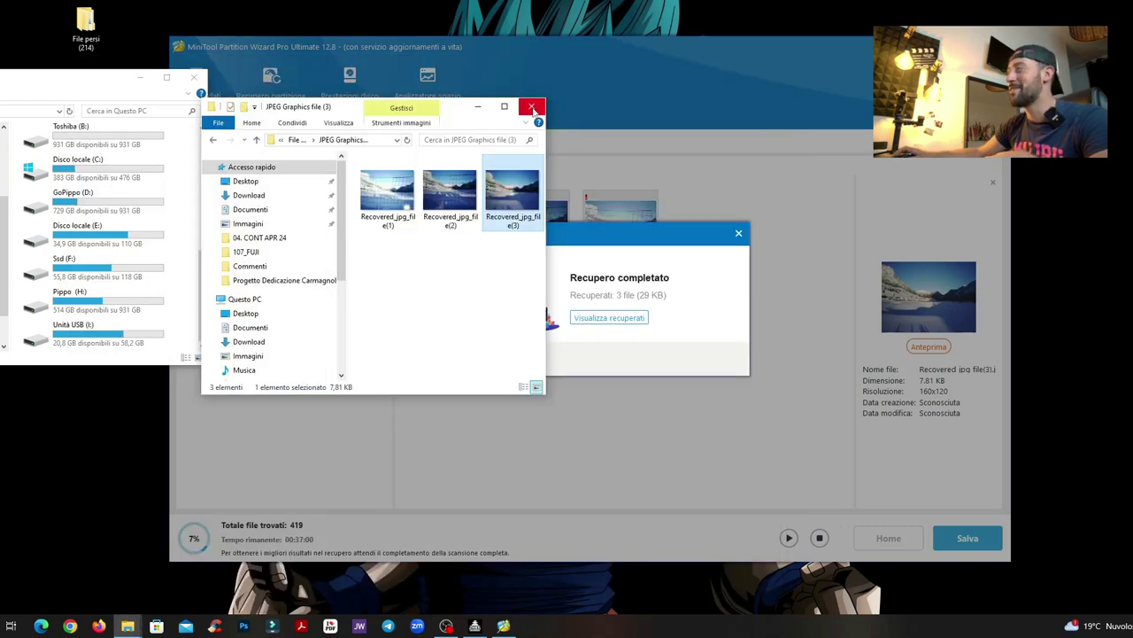
left_click(532, 108)
left_click(738, 233)
Step: Expand File RAW in the ongoing scan results of drive I: and examine the JPEG images in its JPEG Graphics file folder
left_click(217, 263)
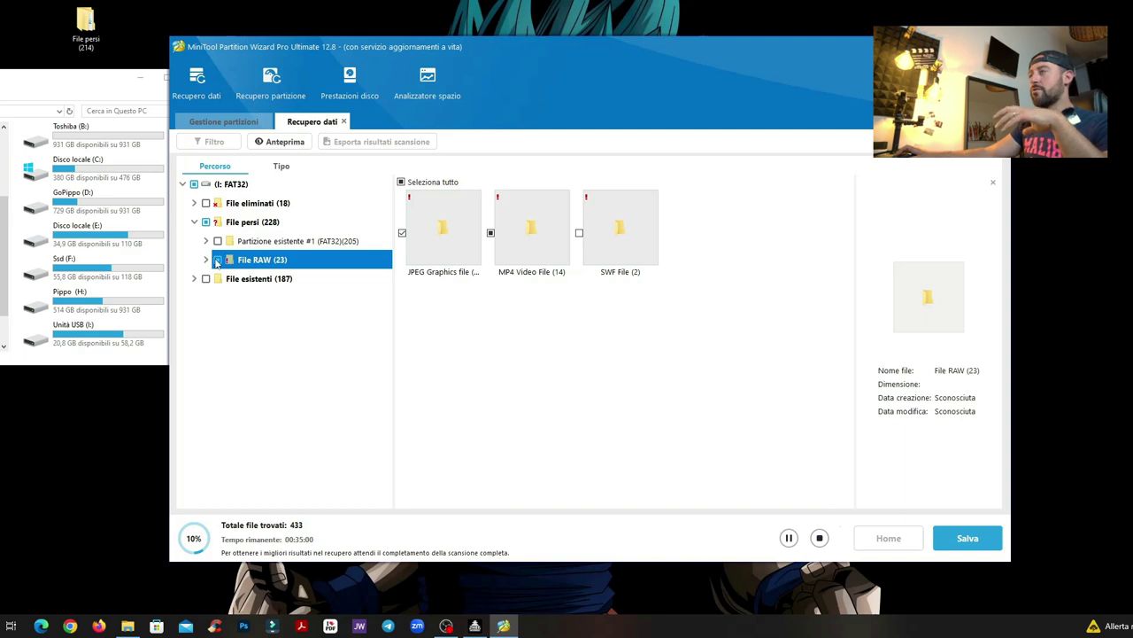
left_click(207, 260)
left_click(301, 279)
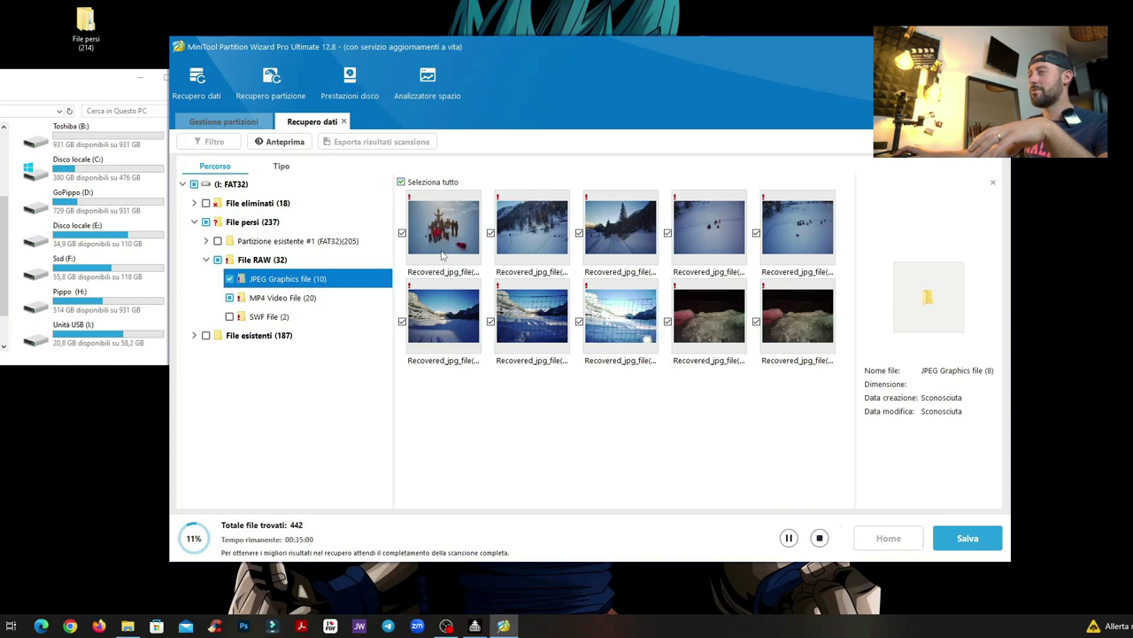
left_click(444, 255)
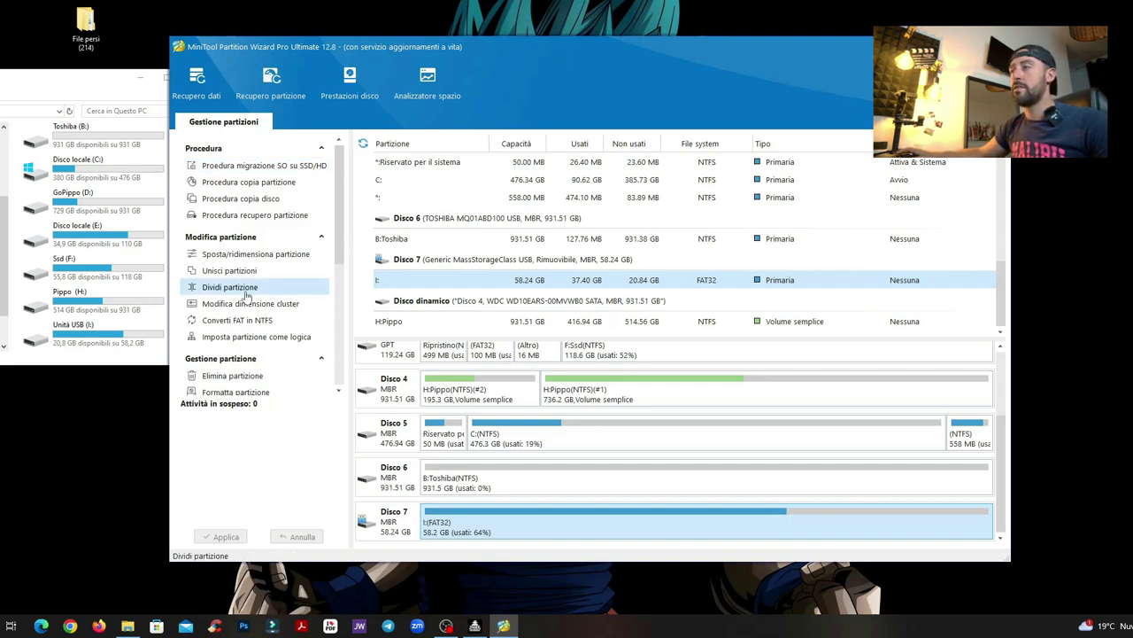
Step: Review the partition modification and management operations offered for partition I: on Disk 7
scroll(249, 365, "down", 1)
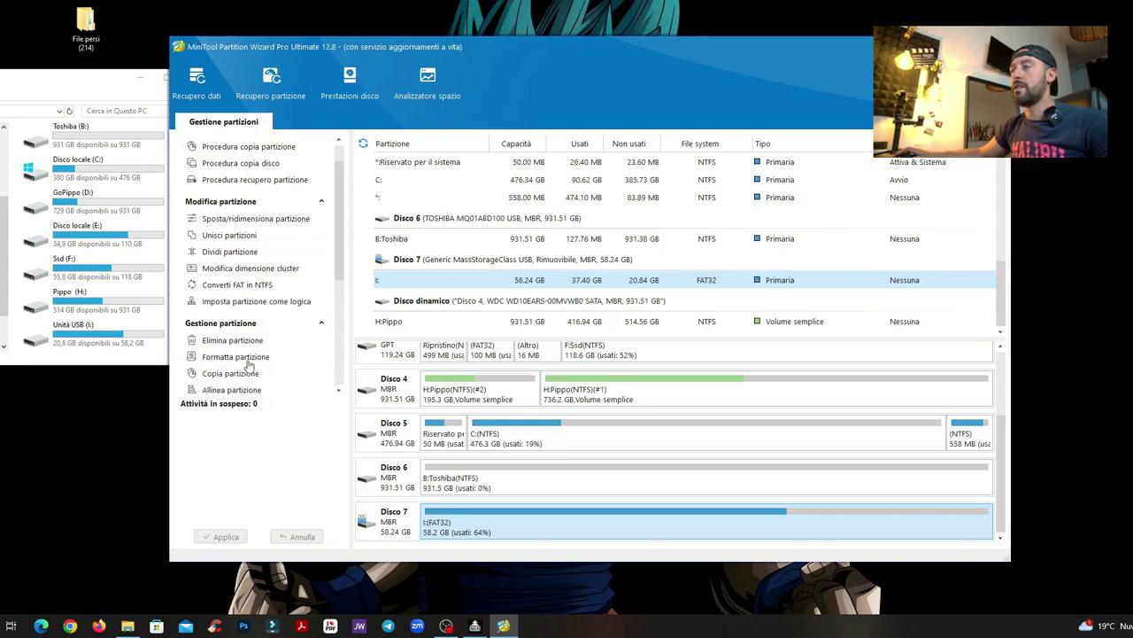
scroll(250, 365, "down", 5)
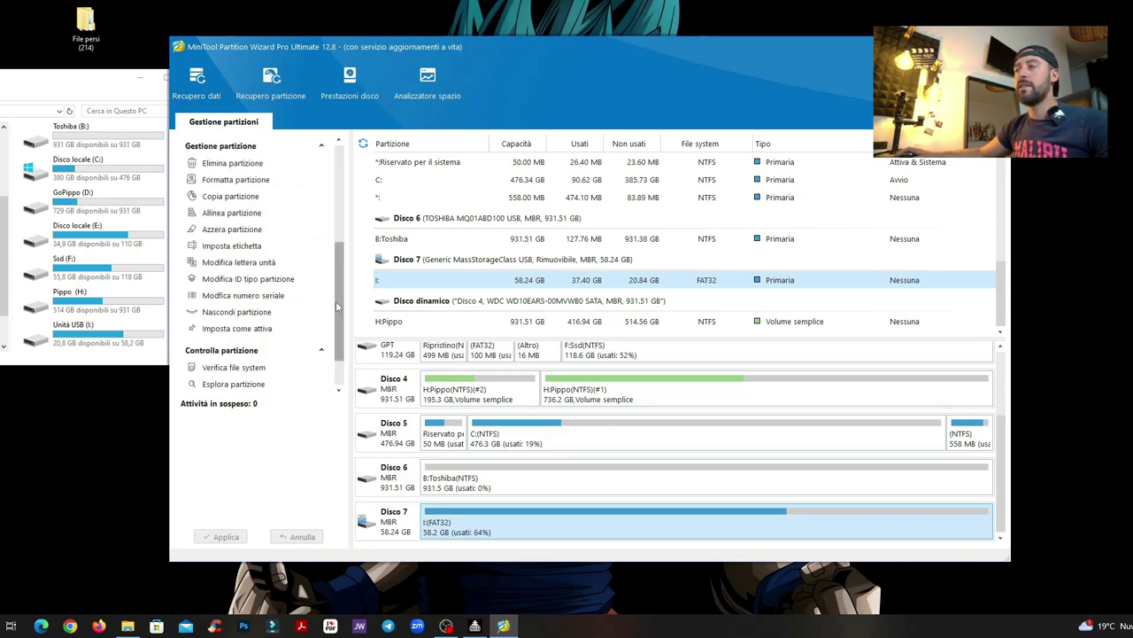